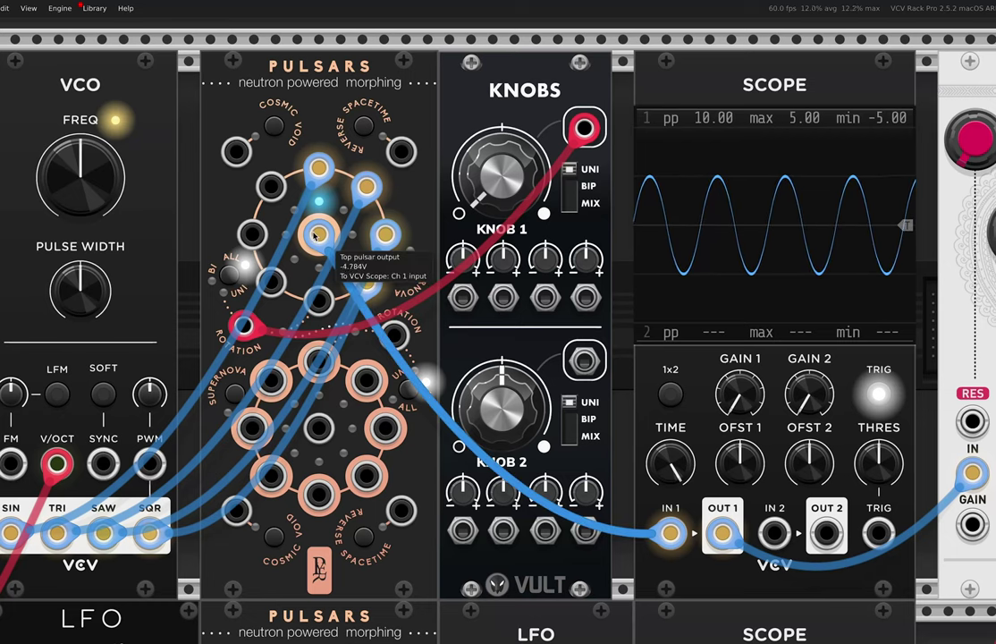
Turn Knob 1 up so the scope wave morphs from a sine through square, saw and triangle shapes.
drag(317, 225, 411, 244)
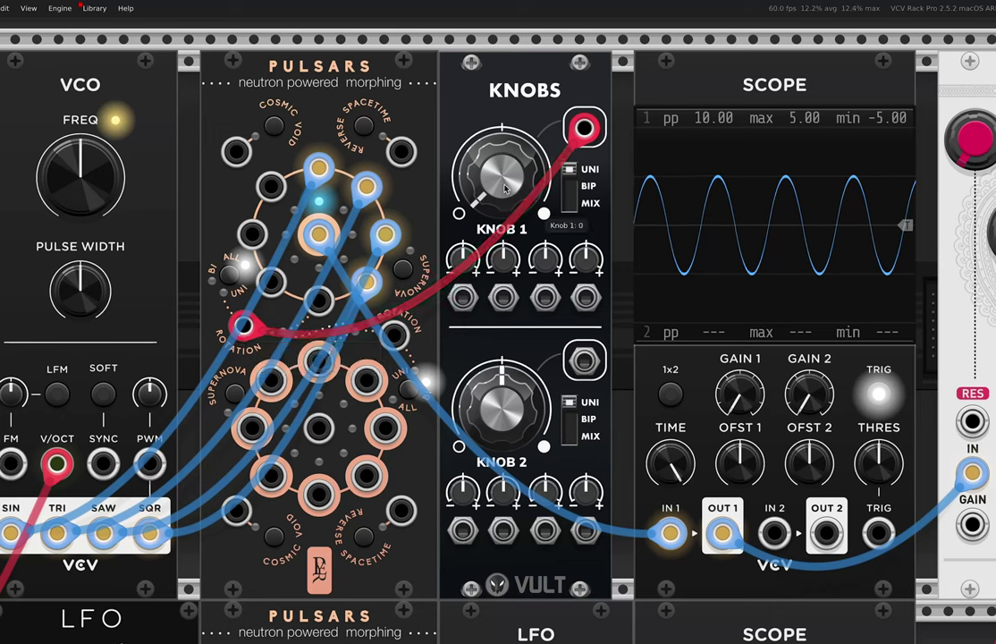
drag(505, 187, 505, 165)
mouse_move(487, 181)
mouse_down()
mouse_move(488, 121)
mouse_move(487, 180)
mouse_up()
Scroll Knob 1 down to its minimum to restore the smooth sine trace.
scroll(384, 192, down, 1)
scroll(384, 192, down, 2)
scroll(268, 214, left, 5)
scroll(223, 223, down, 2)
scroll(228, 223, down, 2)
scroll(231, 222, left, 3)
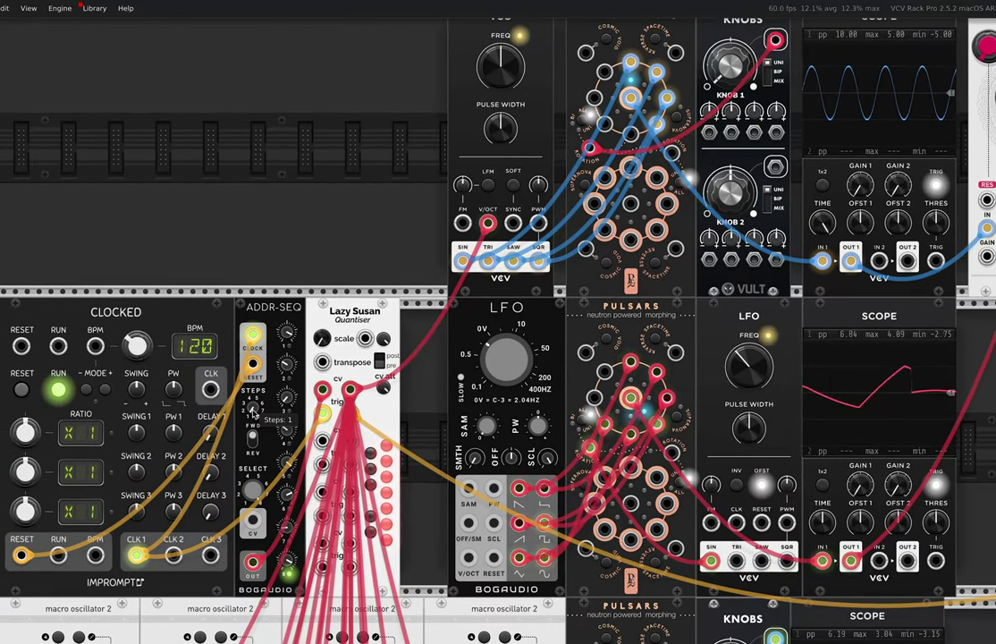
Pan across the rack to tour the other modules, then zoom back in on the Pulsars scope.
scroll(260, 410, right, 5)
scroll(262, 405, right, 4)
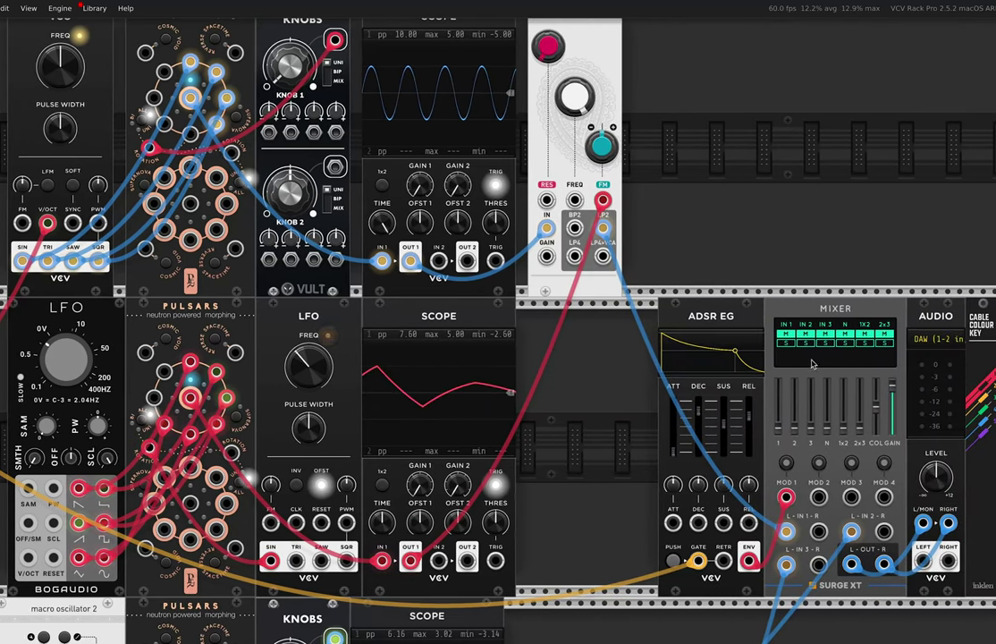
scroll(103, 438, left, 6)
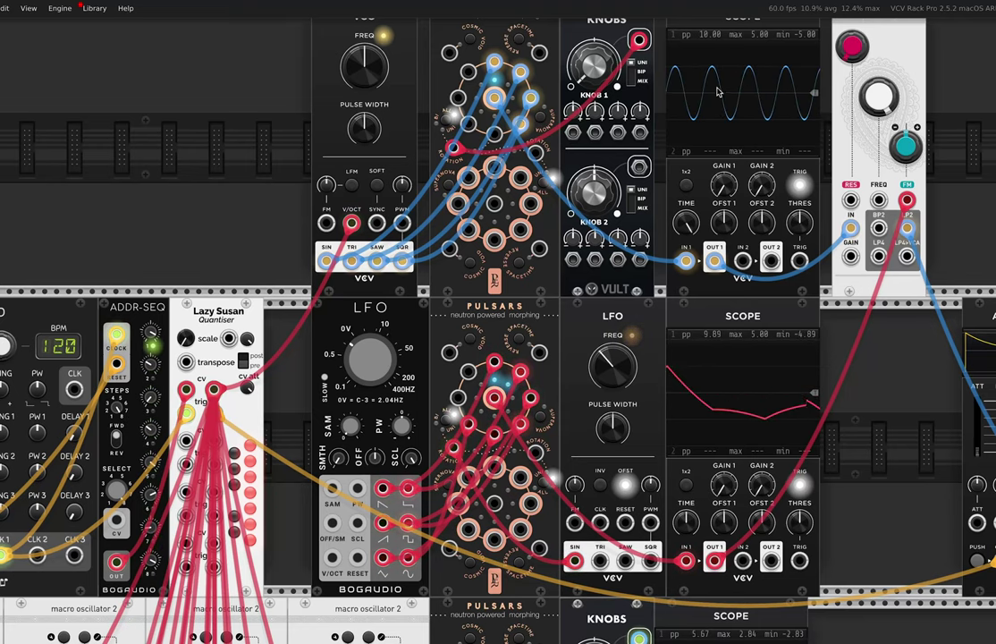
scroll(876, 435, right, 3)
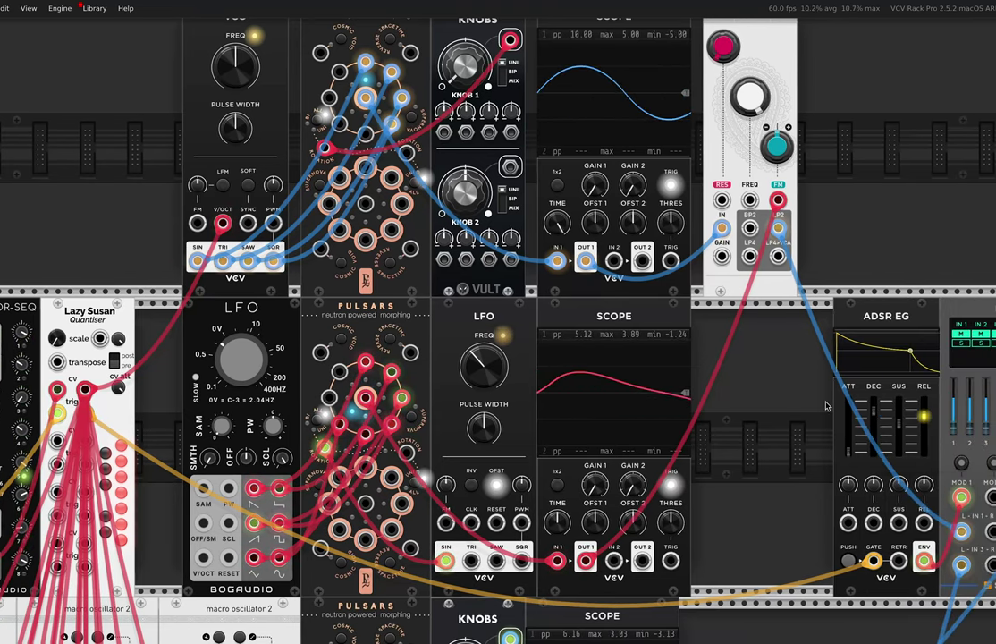
scroll(848, 358, right, 1)
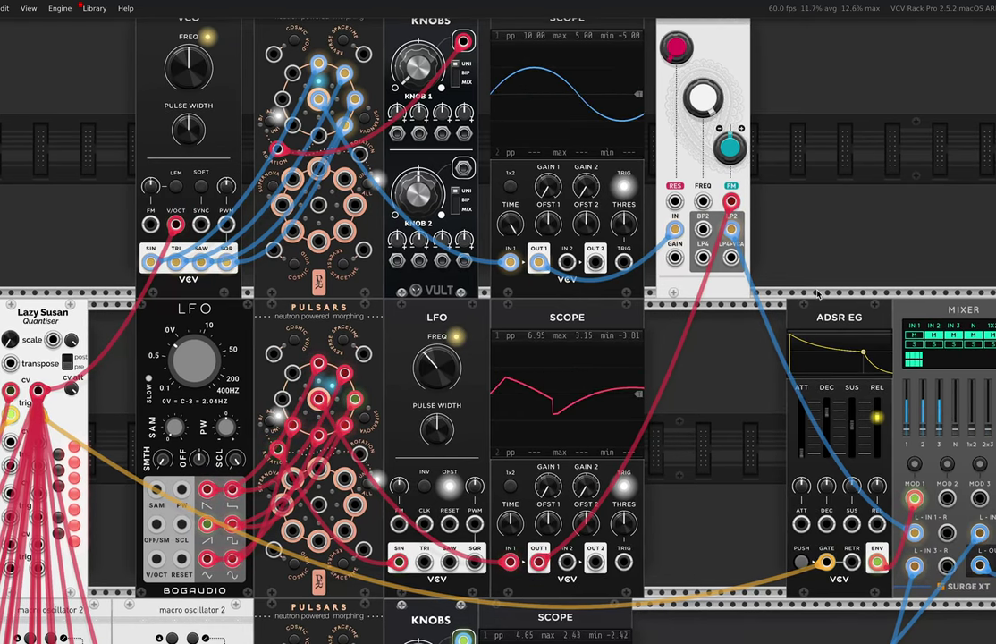
scroll(453, 247, up, 3)
scroll(453, 247, right, 2)
scroll(453, 246, up, 1)
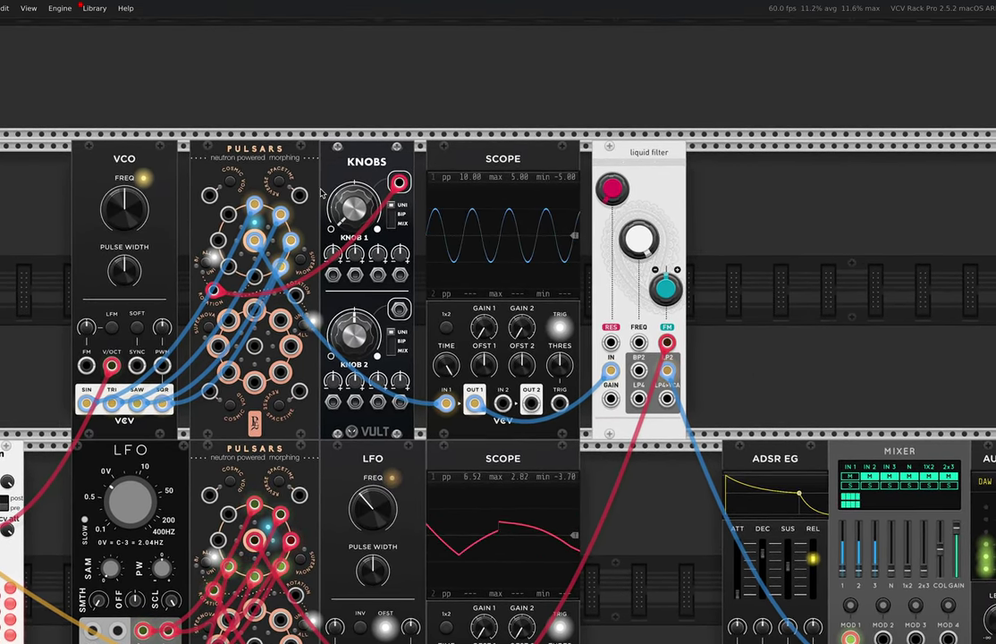
scroll(343, 223, up, 4)
scroll(345, 222, left, 3)
scroll(345, 223, down, 1)
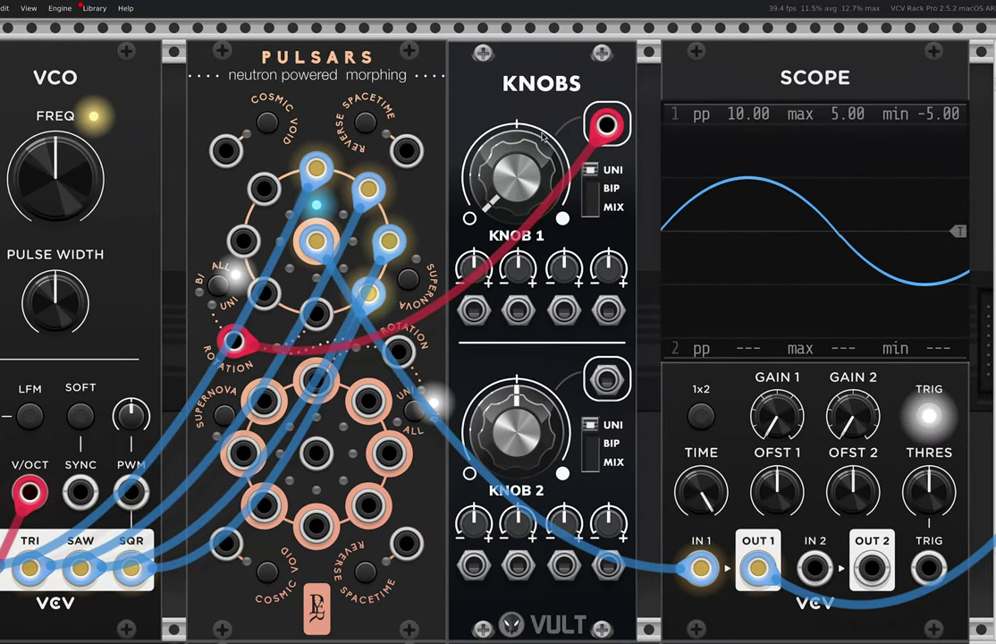
Raise Knob 1 to about 0.4 so the scope shows a ramp with a sharp drop.
drag(516, 182, 516, 134)
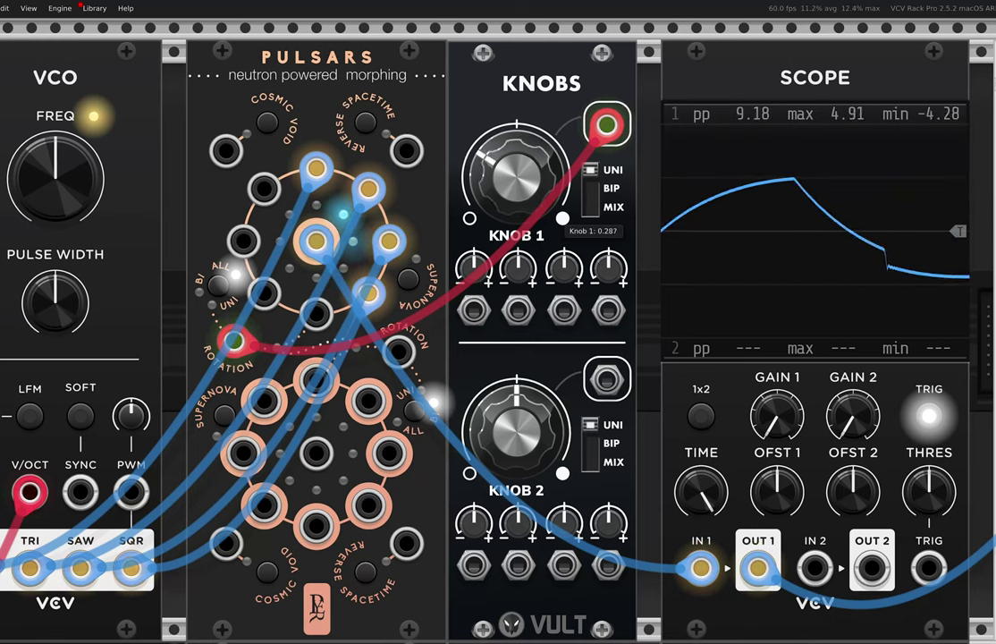
mouse_move(515, 138)
mouse_down()
mouse_move(516, 89)
mouse_move(516, 139)
mouse_move(516, 130)
mouse_up()
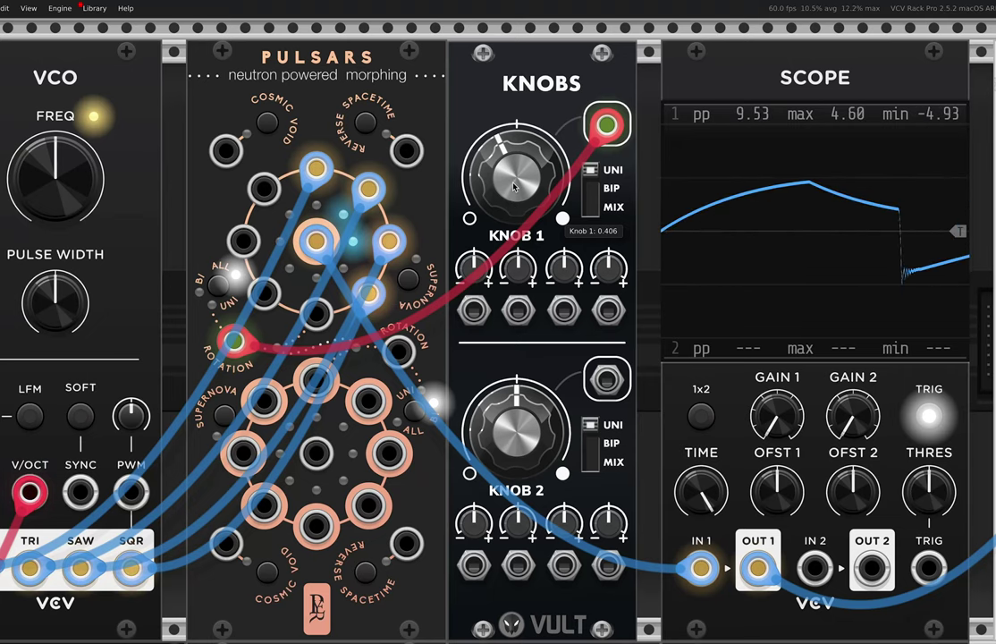
scroll(514, 185, right, 15)
scroll(514, 185, down, 7)
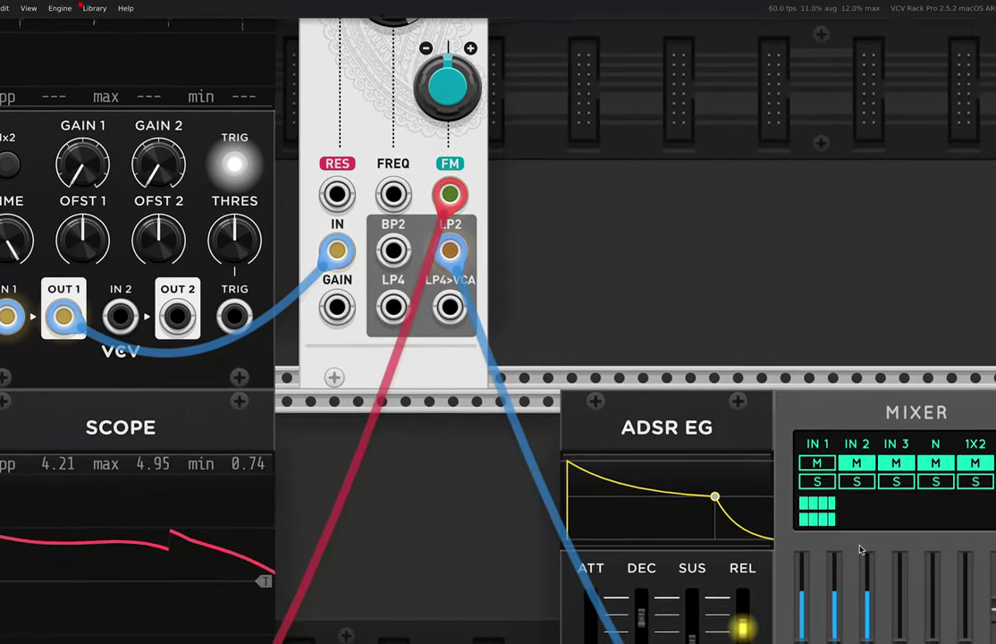
Scroll down to the second Pulsars row, fed by an LFO and traced on a scope.
scroll(719, 378, up, 7)
scroll(720, 378, left, 6)
scroll(719, 378, left, 5)
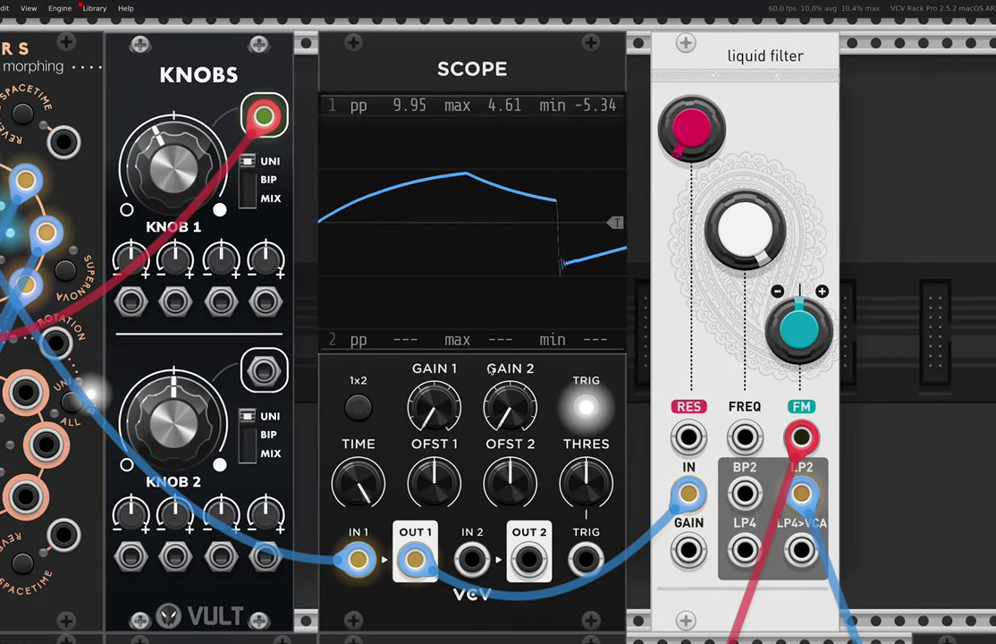
scroll(472, 335, down, 10)
scroll(471, 335, left, 12)
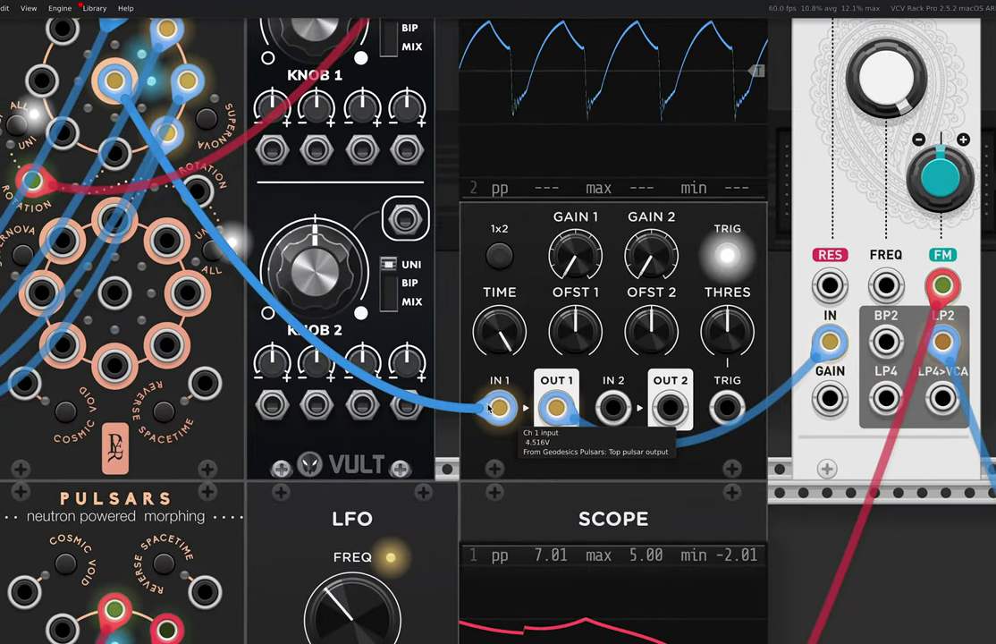
scroll(490, 409, left, 4)
scroll(489, 408, down, 12)
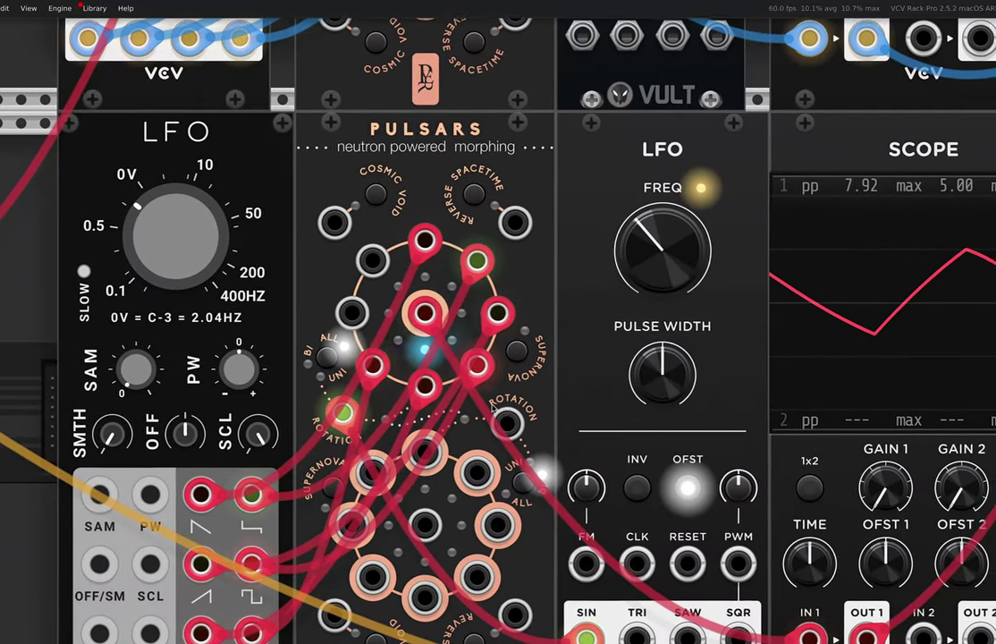
Move to the second Pulsars row and inspect its LFO-fed input jacks.
scroll(491, 409, up, 3)
scroll(492, 408, down, 6)
scroll(493, 408, left, 2)
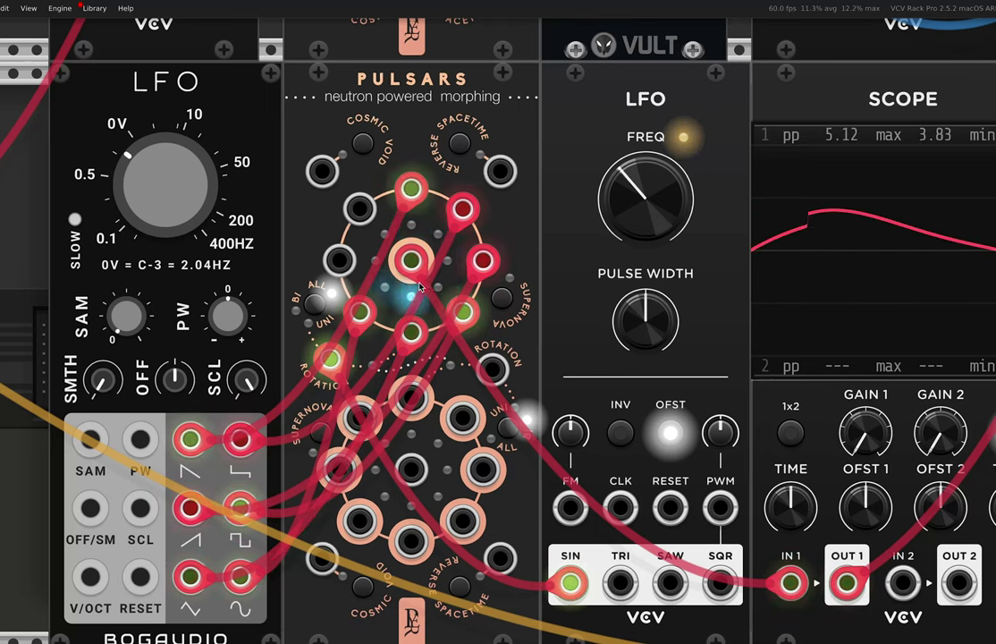
mouse_move(194, 440)
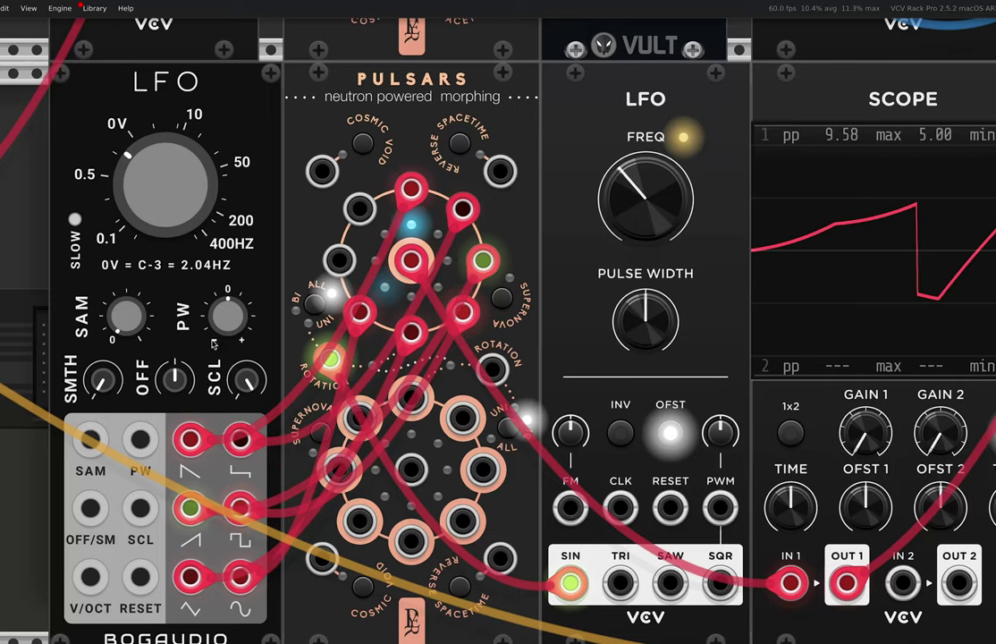
scroll(214, 343, up, 5)
scroll(203, 306, down, 3)
scroll(204, 305, down, 8)
scroll(204, 312, up, 5)
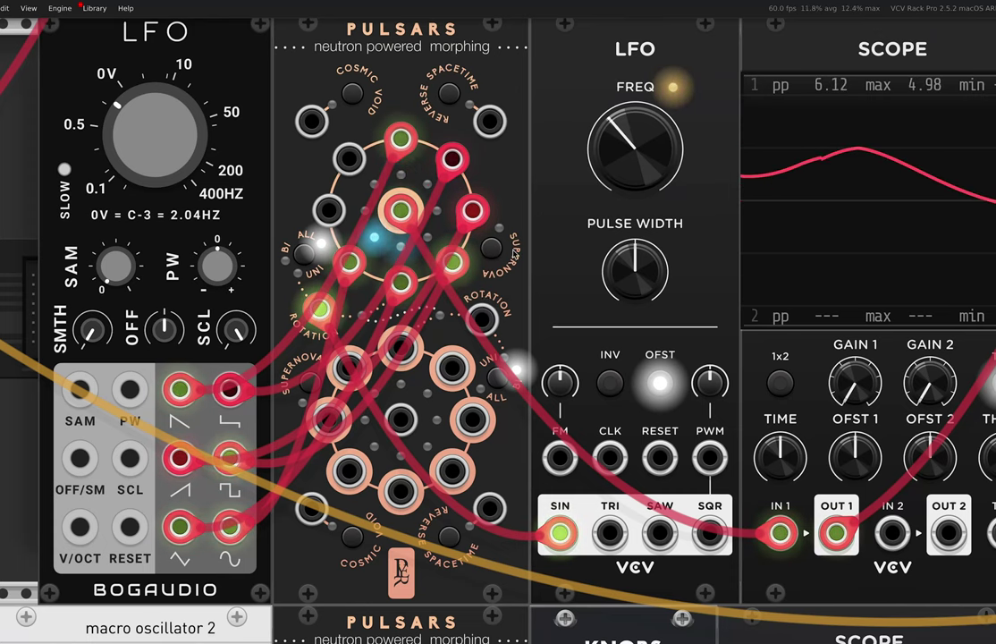
Lower the VCV LFO FREQ from about 0.37 Hz to 0.14407 Hz.
mouse_move(600, 164)
scroll(600, 170, up, 1)
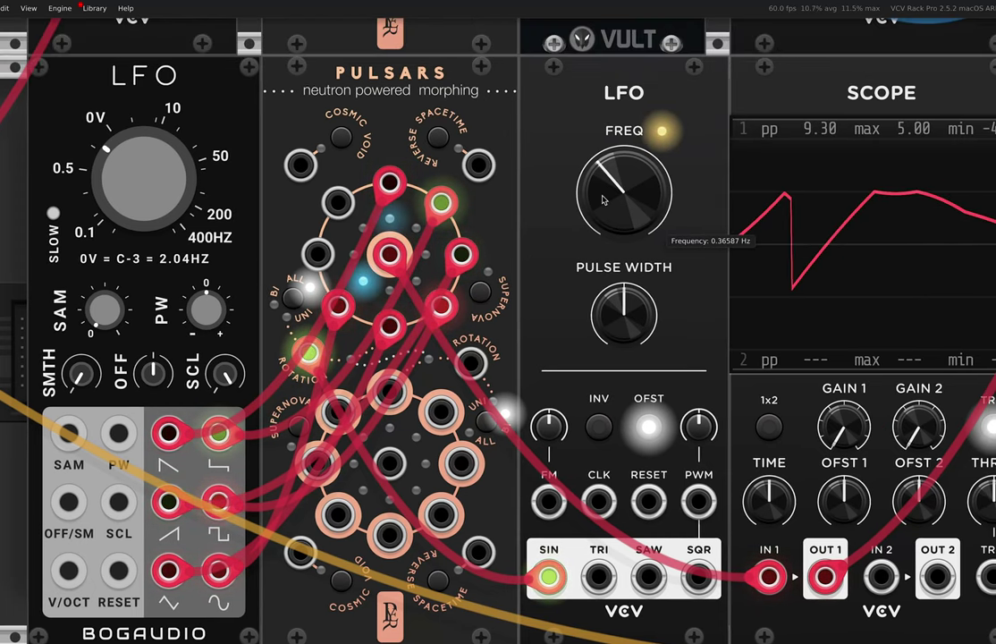
scroll(500, 261, up, 5)
scroll(499, 261, up, 5)
scroll(389, 411, down, 6)
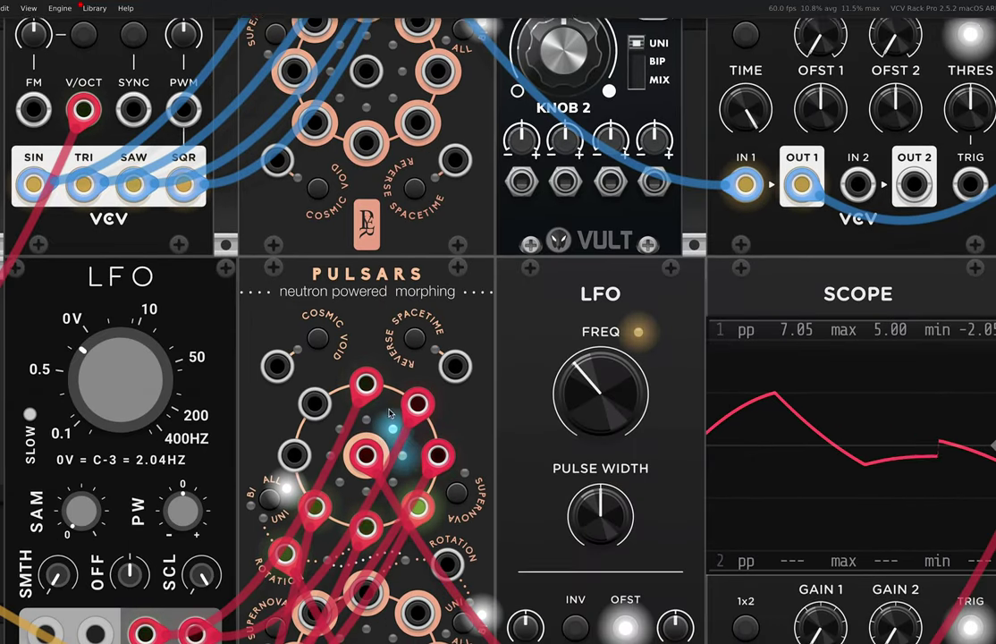
scroll(389, 413, down, 2)
mouse_move(603, 311)
scroll(626, 376, right, 2)
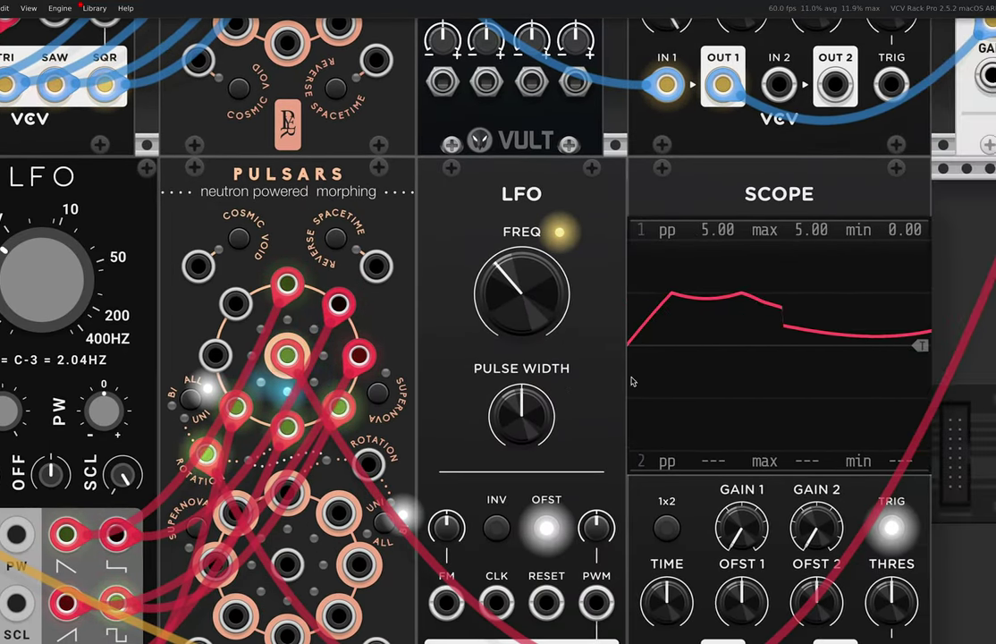
Sweep the LFO FREQ down to 0.025 Hz, up past halfway, then back near 0.16 Hz.
mouse_move(526, 281)
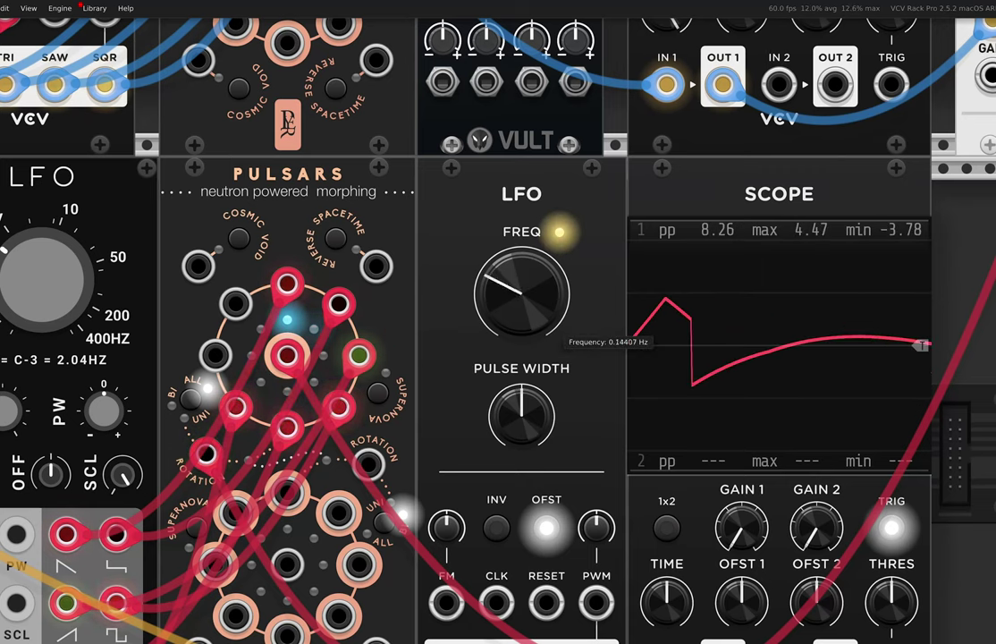
drag(522, 292, 521, 313)
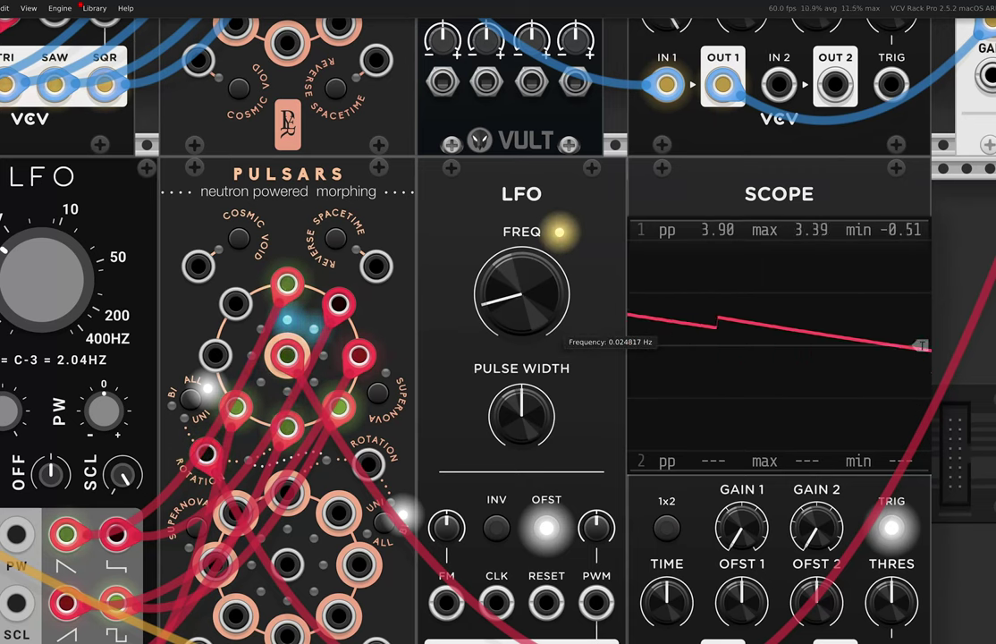
drag(521, 292, 521, 273)
scroll(631, 300, up, 1)
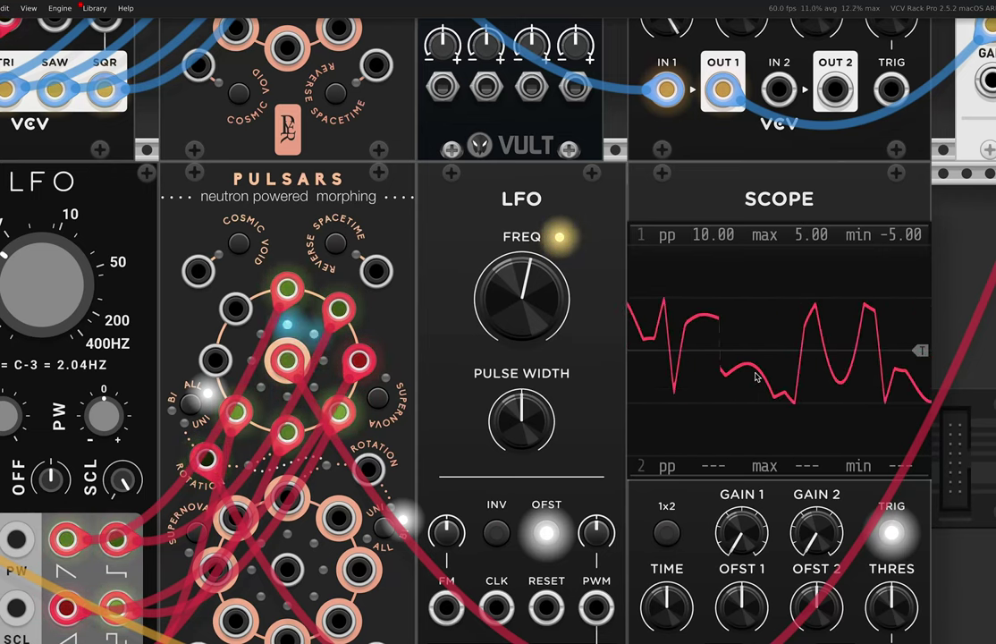
scroll(292, 356, right, 3)
scroll(293, 356, left, 3)
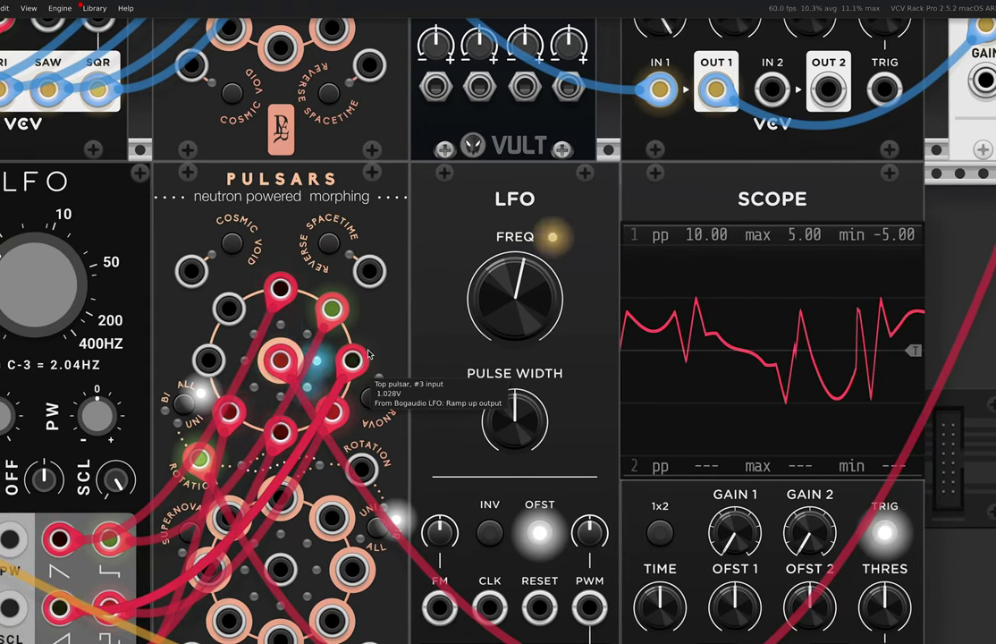
Turn the LFO FREQ down to about 0.16 Hz, then up to about 2.36 Hz.
drag(514, 295, 514, 340)
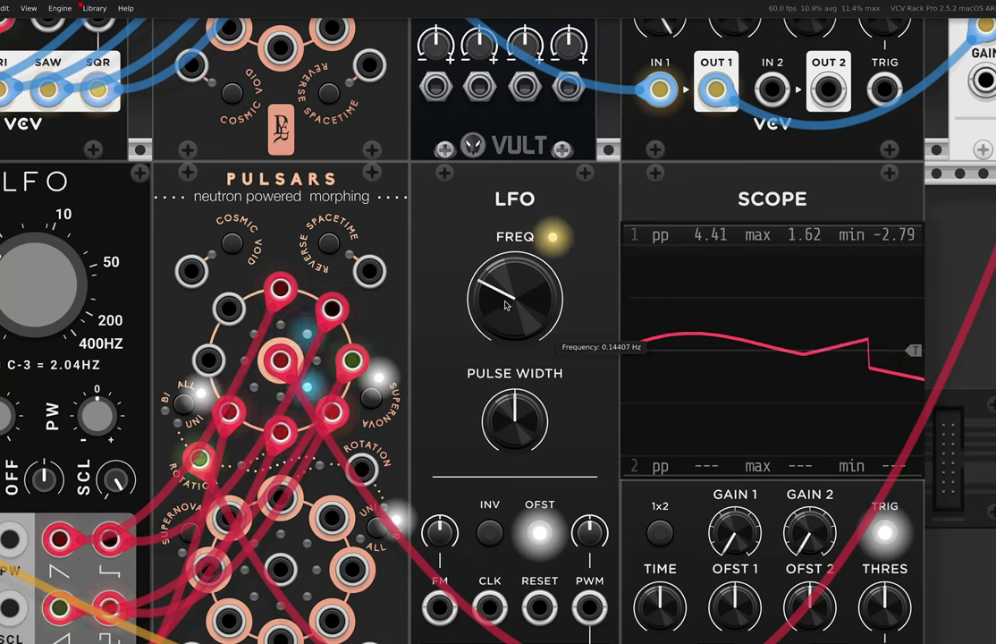
drag(506, 305, 506, 255)
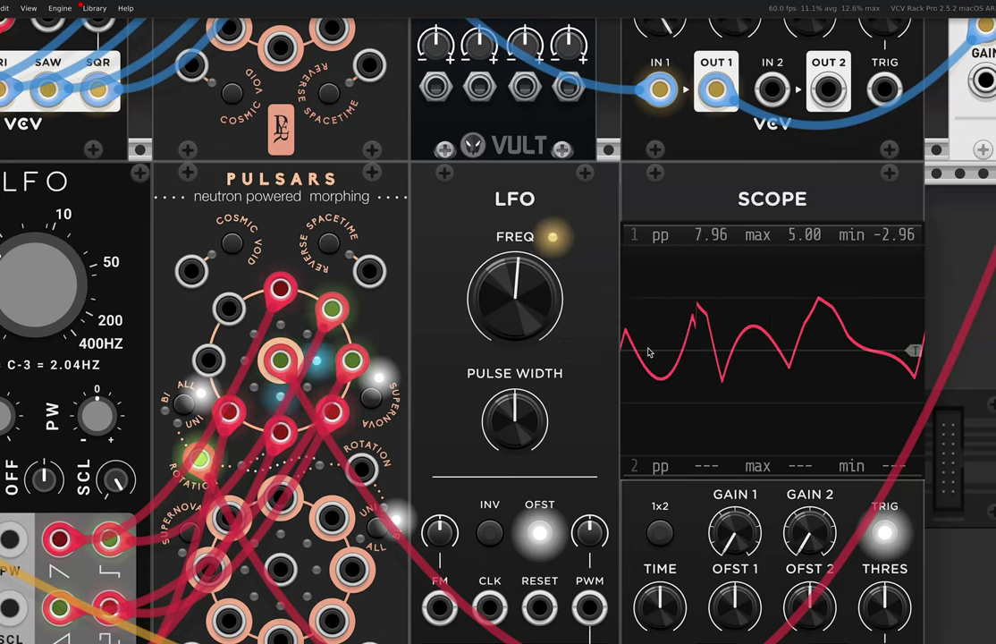
Lower the Bogaudio LFO's large FREQ knob to about 1.02 Hz, then zoom the rack out.
scroll(644, 350, right, 2)
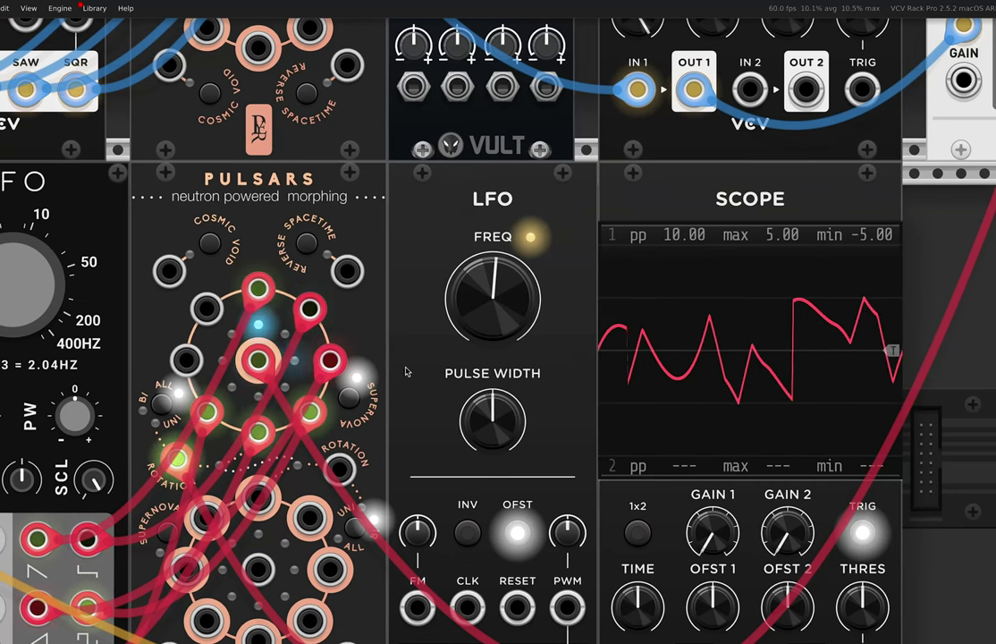
scroll(407, 371, left, 3)
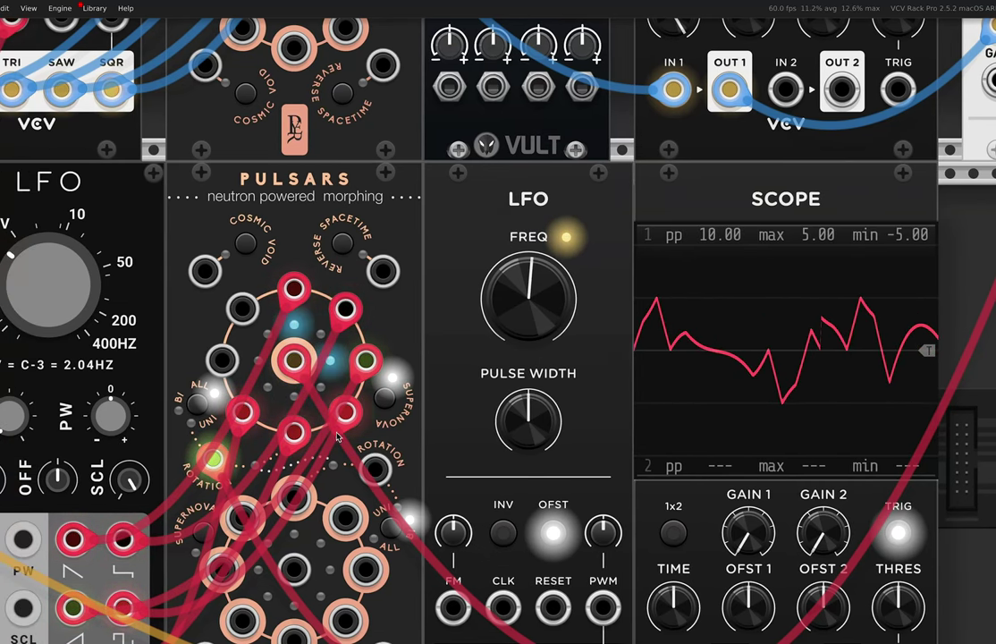
scroll(296, 392, left, 5)
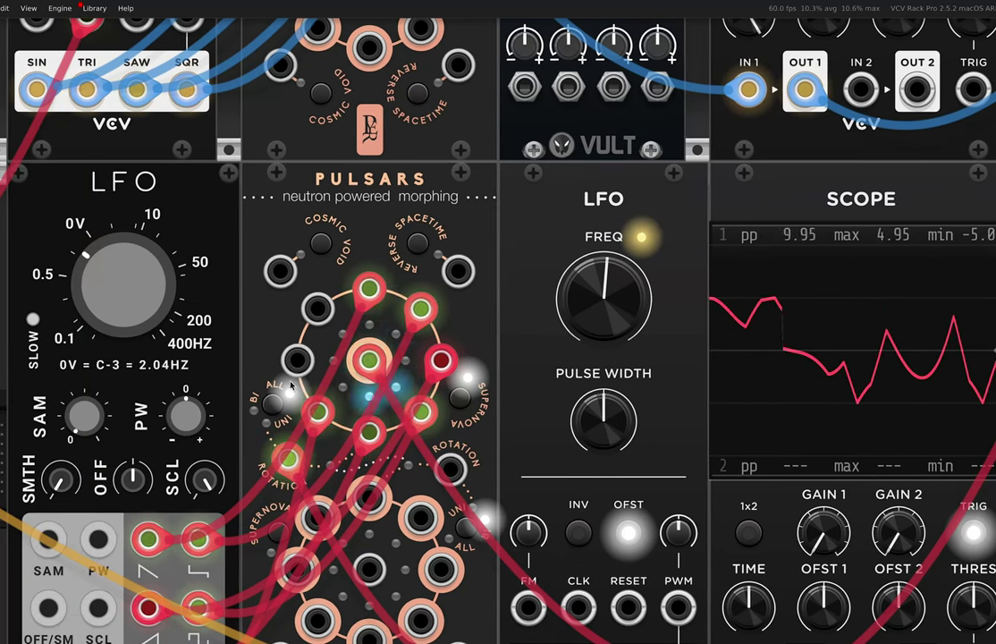
scroll(315, 391, right, 3)
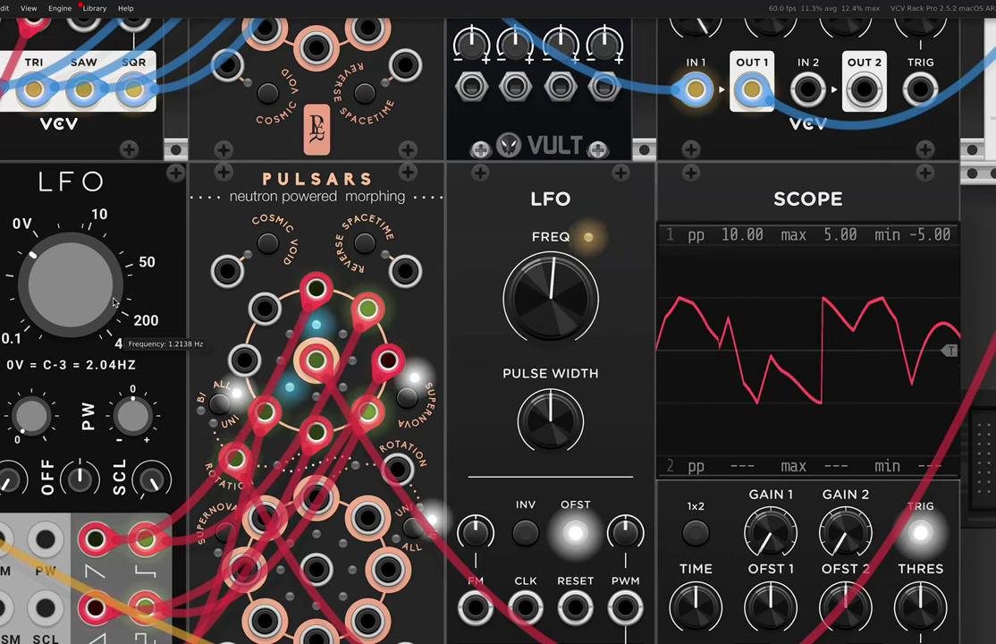
mouse_move(70, 284)
mouse_down()
mouse_move(70, 322)
mouse_move(70, 300)
mouse_up()
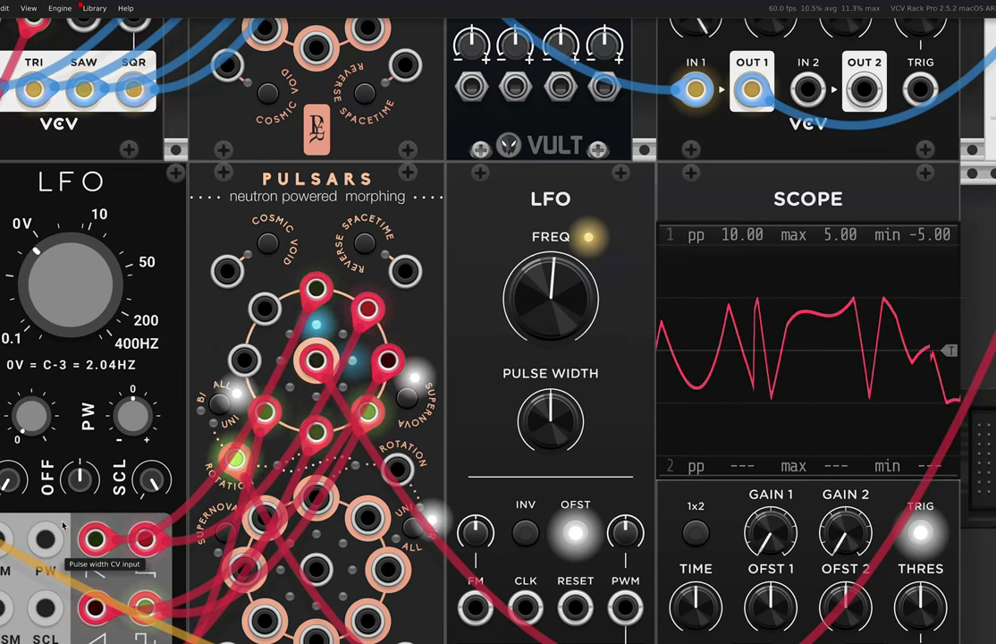
scroll(60, 529, left, 2)
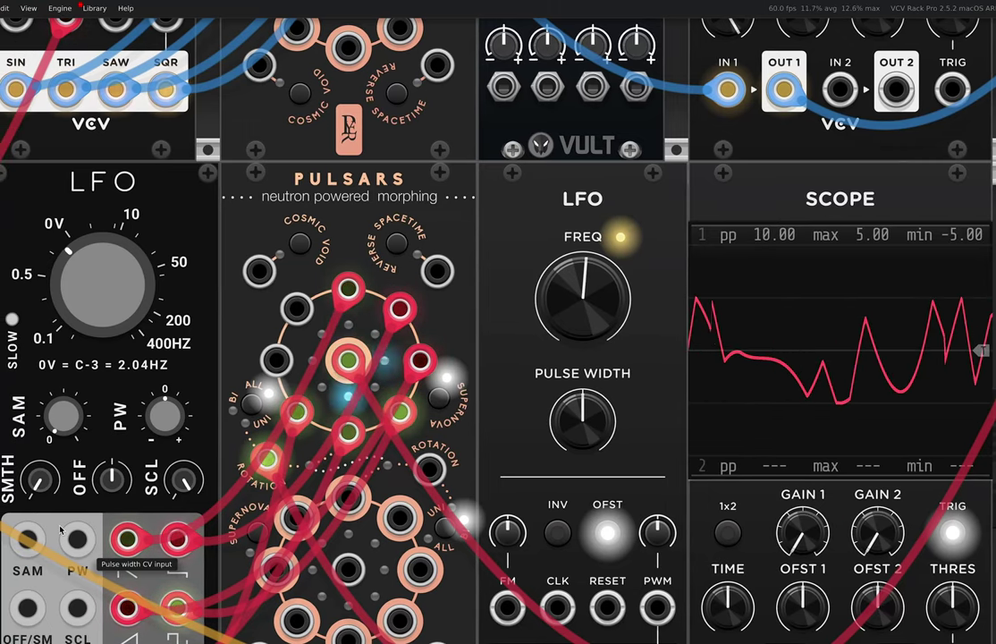
scroll(60, 529, down, 1)
scroll(422, 362, right, 3)
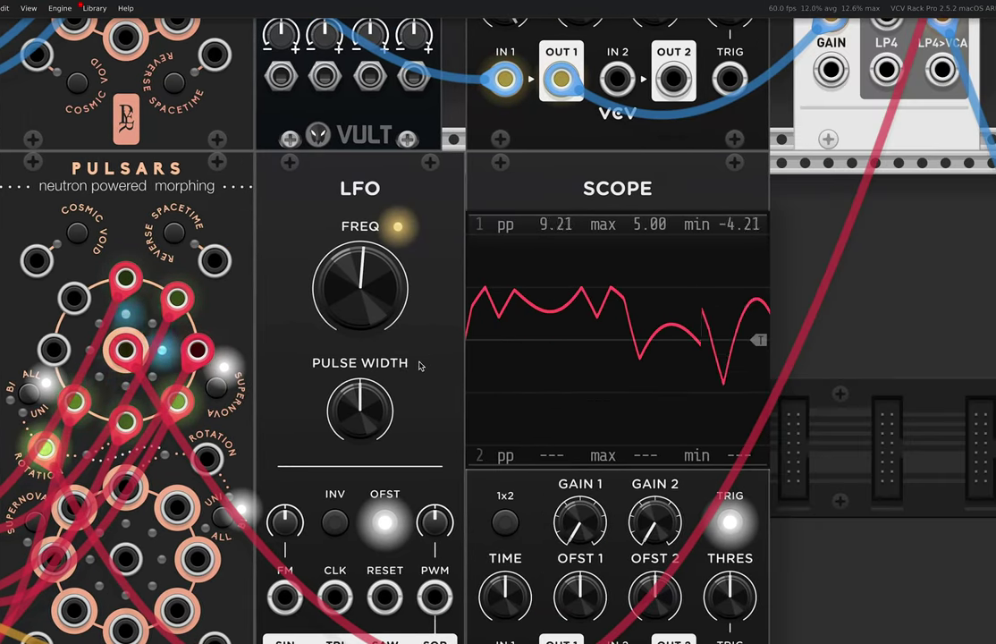
scroll(406, 373, up, 2)
scroll(408, 367, down, 2)
scroll(407, 366, right, 4)
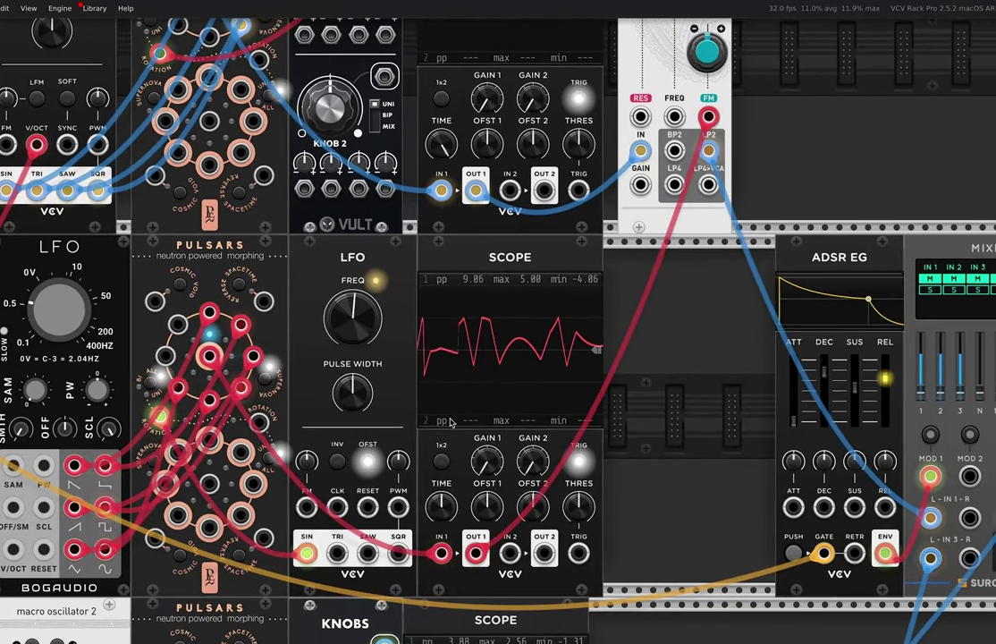
Mute input 1 on the mixer.
scroll(450, 464, up, 3)
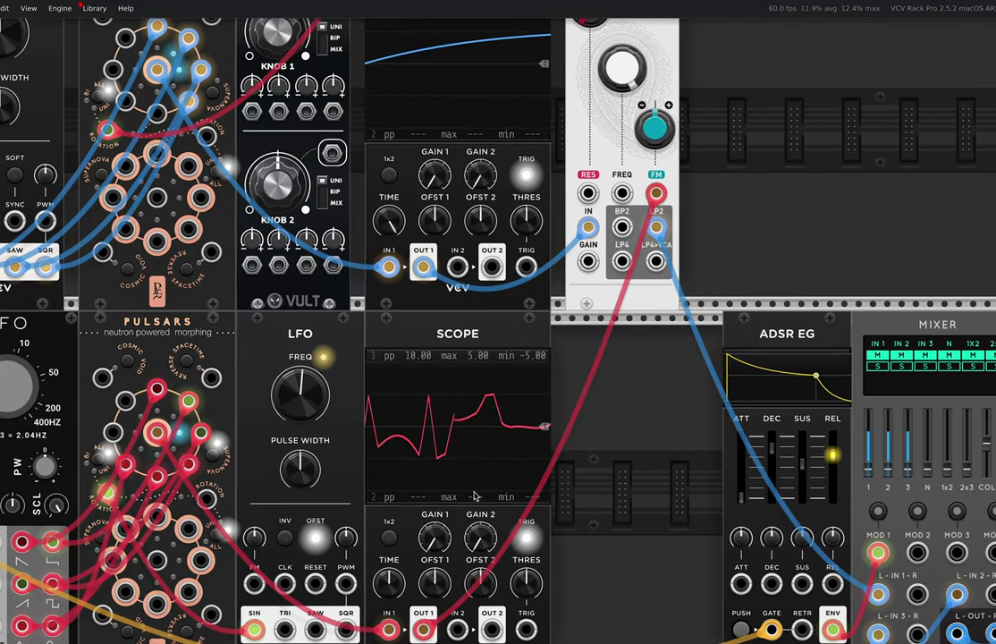
scroll(697, 141, up, 3)
scroll(697, 140, right, 1)
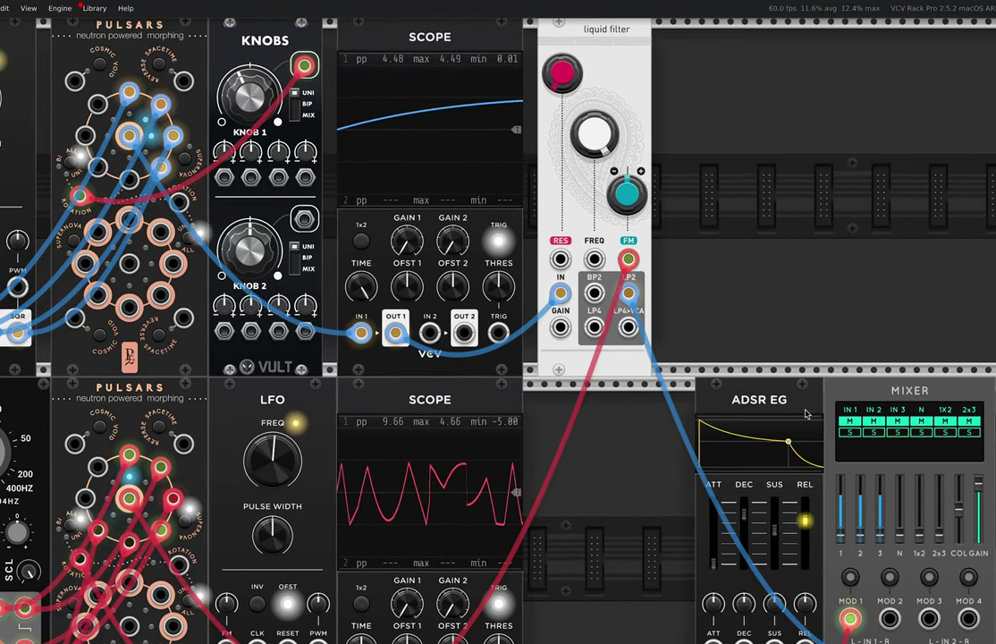
click(850, 421)
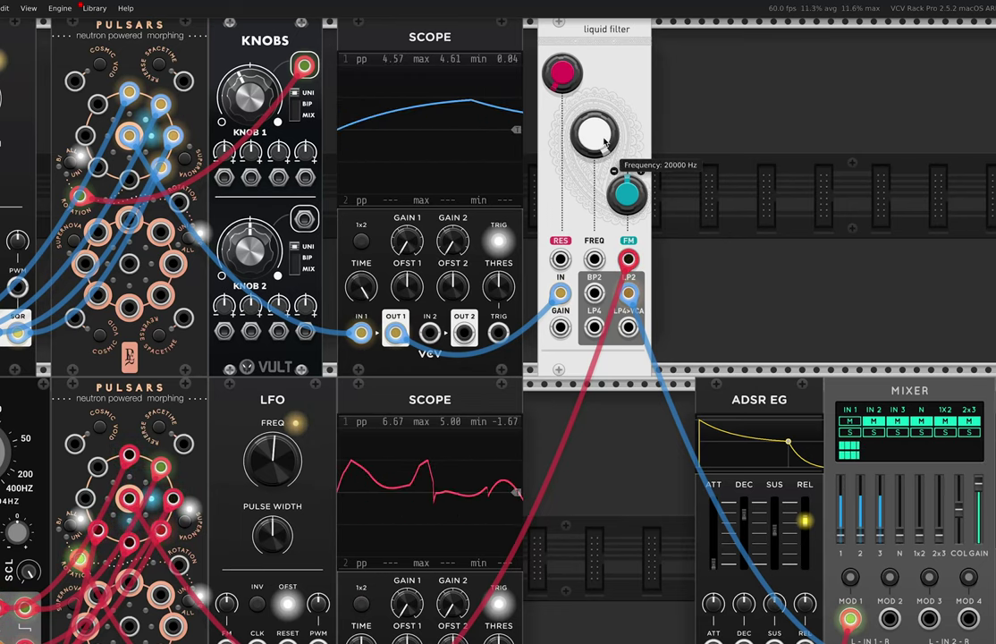
Set the Liquid Filter cutoff to about 2.2 kHz with ~25% resonance and slight FM.
mouse_move(593, 134)
mouse_down()
mouse_move(608, 147)
mouse_move(608, 134)
mouse_up()
drag(561, 73, 561, 70)
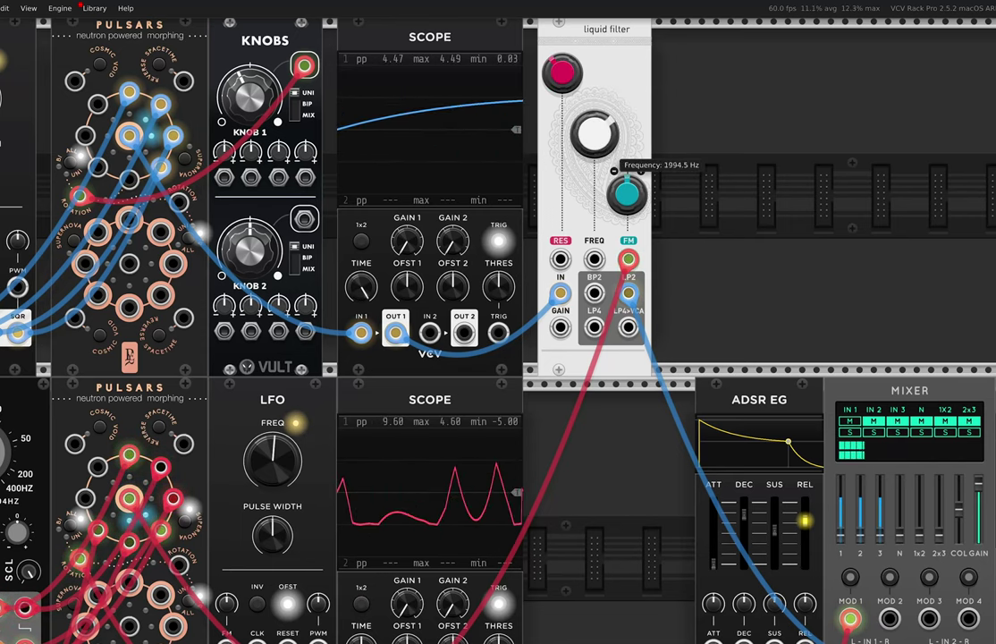
drag(594, 134, 593, 136)
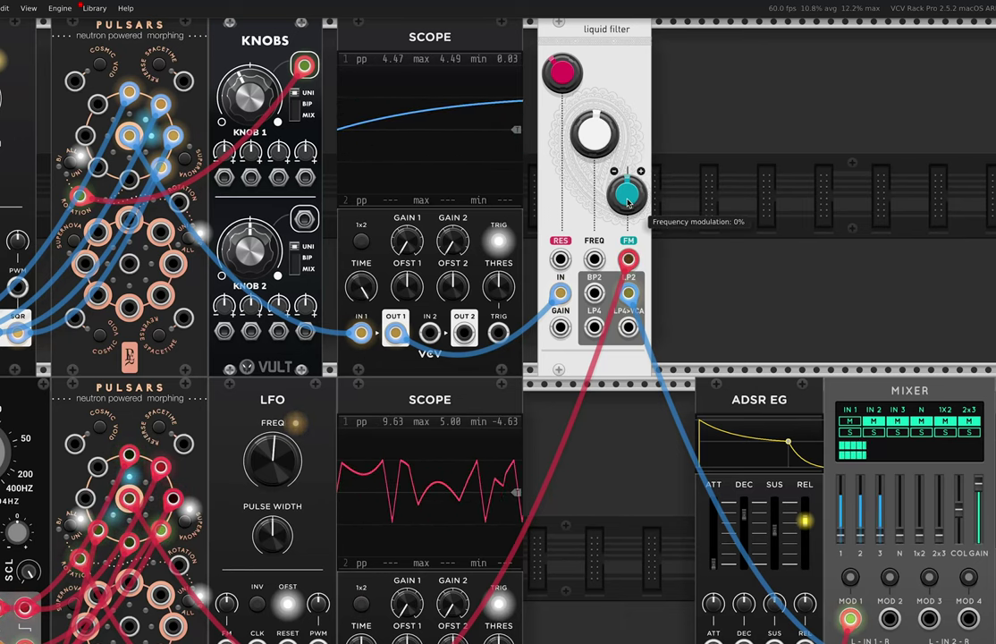
drag(628, 203, 628, 174)
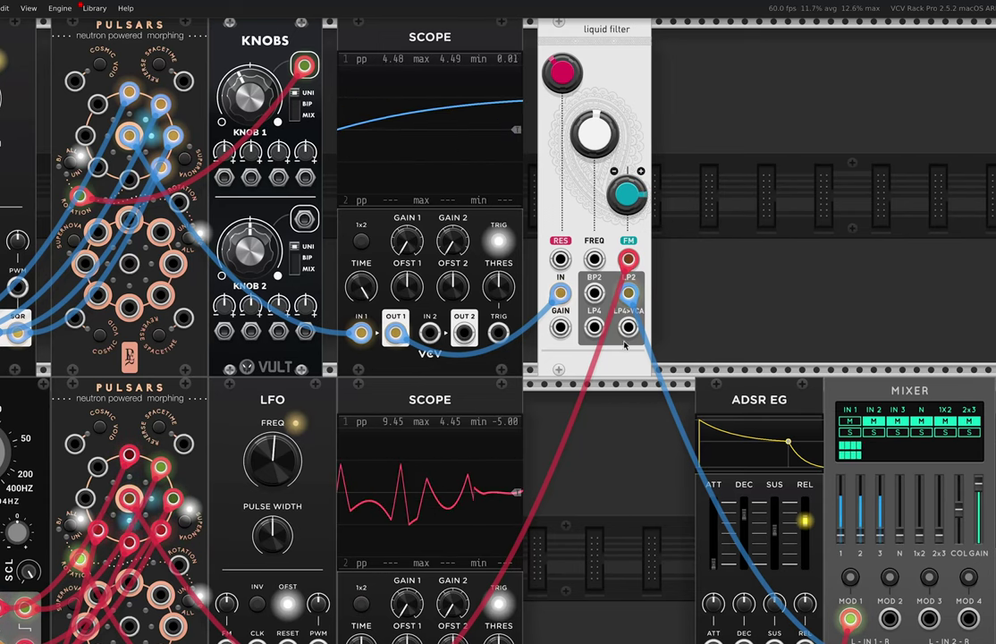
scroll(286, 425, down, 2)
Slow the Bogaudio LFO to about 0.2 Hz, then speed up the VCV LFO feeding the second scope.
scroll(286, 424, left, 3)
scroll(286, 424, left, 1)
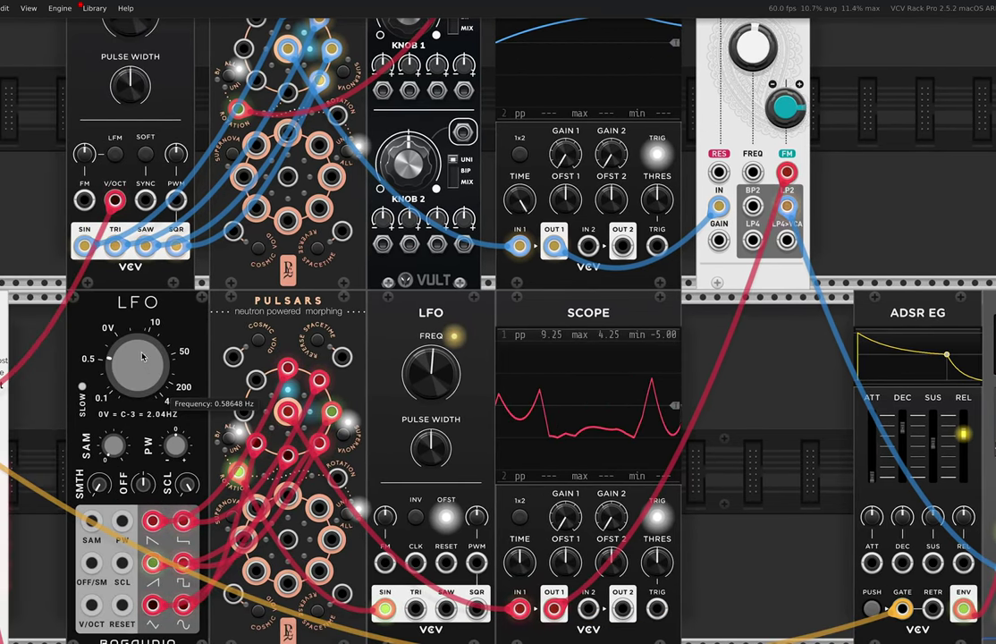
mouse_move(446, 383)
mouse_down()
mouse_move(446, 411)
mouse_move(446, 344)
mouse_move(446, 361)
mouse_up()
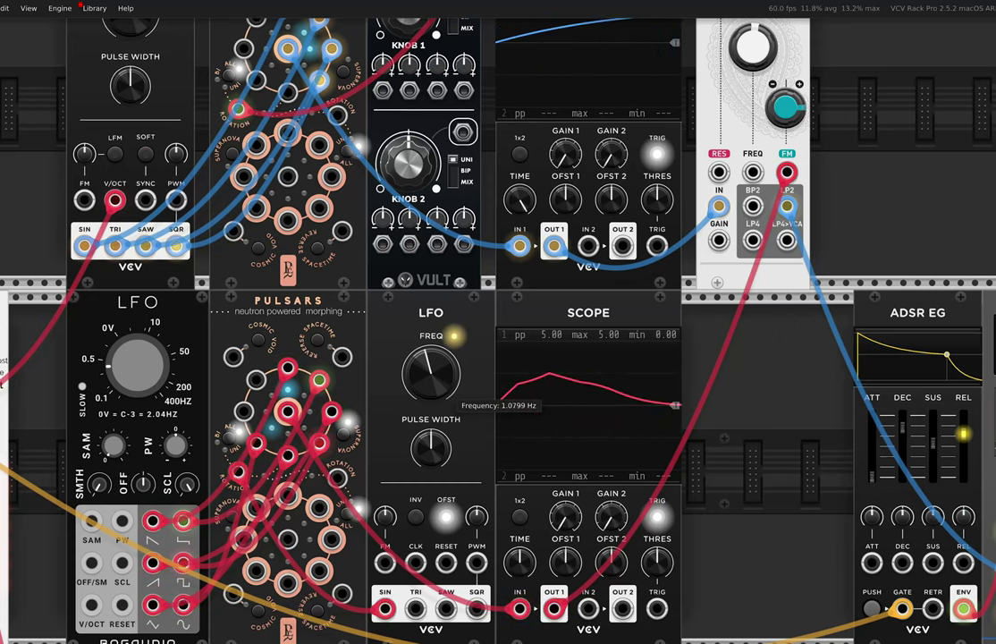
drag(431, 374, 471, 374)
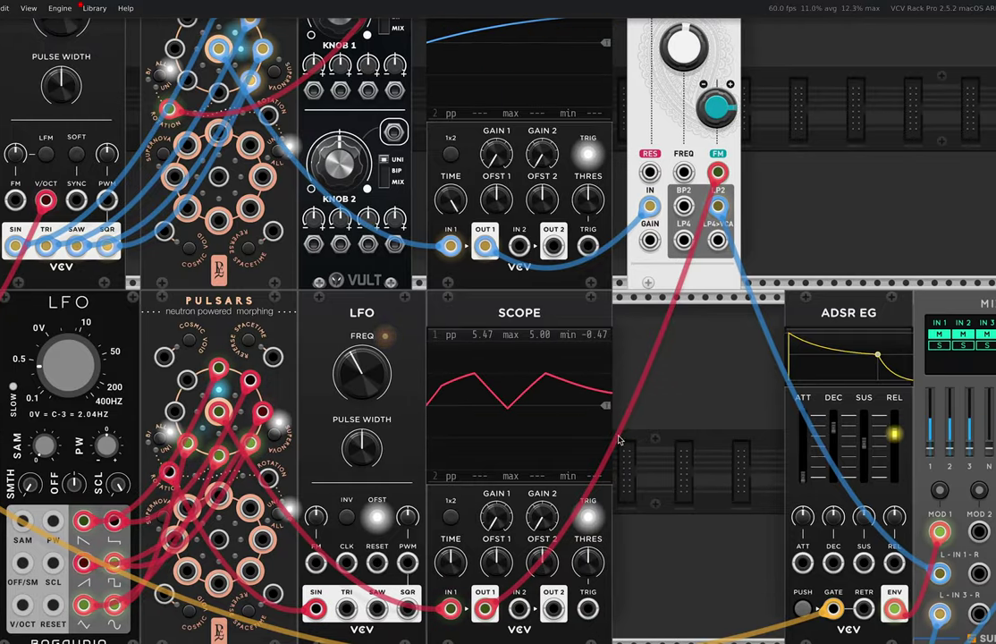
Lower the cable opacity from 57% to about 31% in the View menu.
scroll(467, 368, down, 5)
scroll(466, 368, left, 5)
scroll(602, 454, down, 1)
scroll(601, 454, left, 1)
scroll(602, 454, down, 5)
scroll(602, 454, left, 4)
scroll(604, 452, left, 1)
click(28, 8)
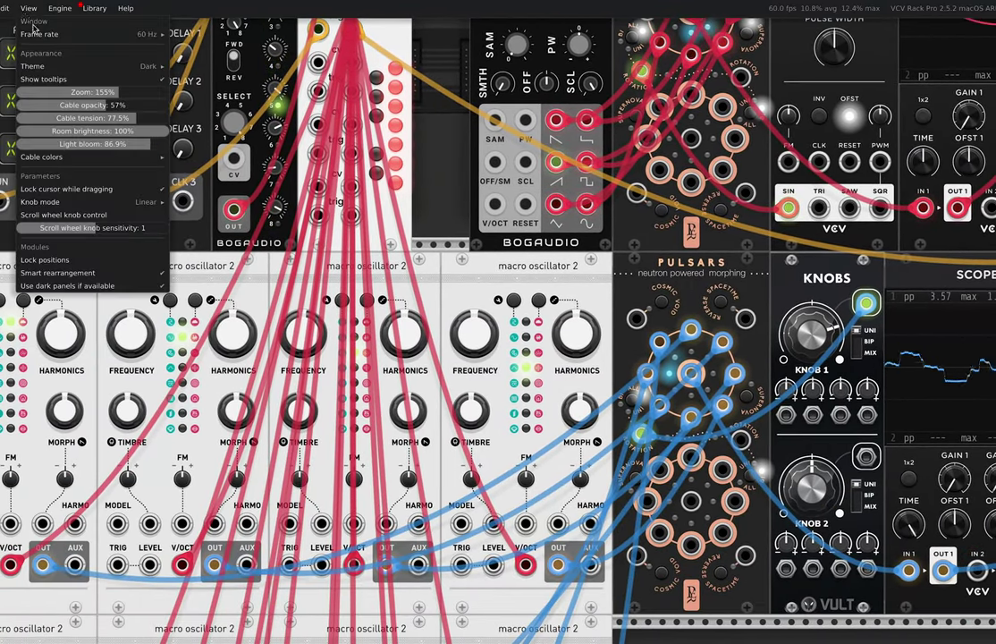
drag(81, 101, 505, 445)
click(505, 445)
Pan around the two rows of macro oscillators to view the patch.
scroll(473, 238, down, 5)
scroll(473, 238, left, 3)
scroll(471, 237, down, 1)
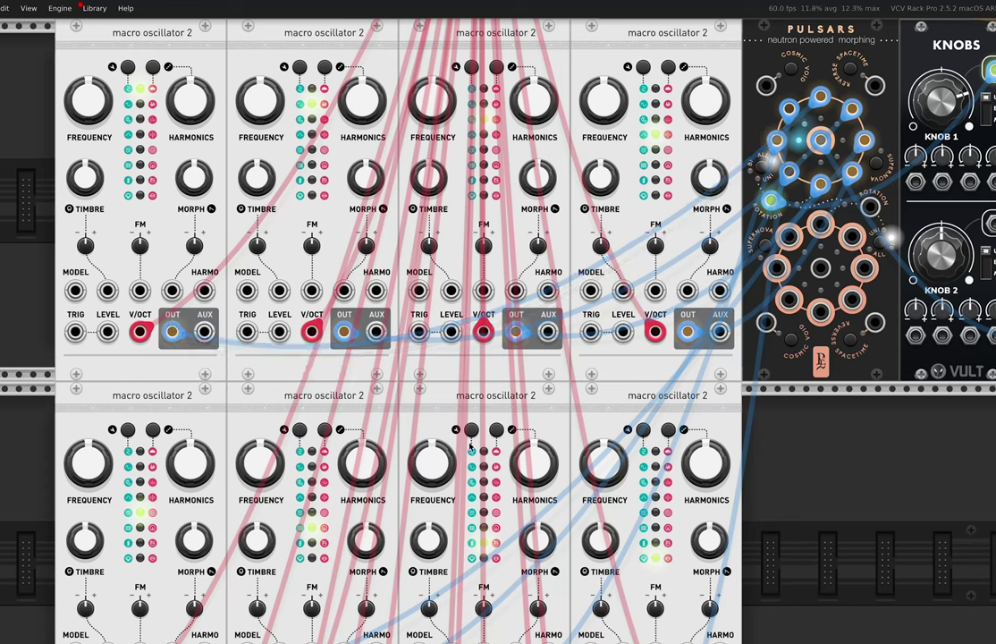
scroll(531, 300, down, 3)
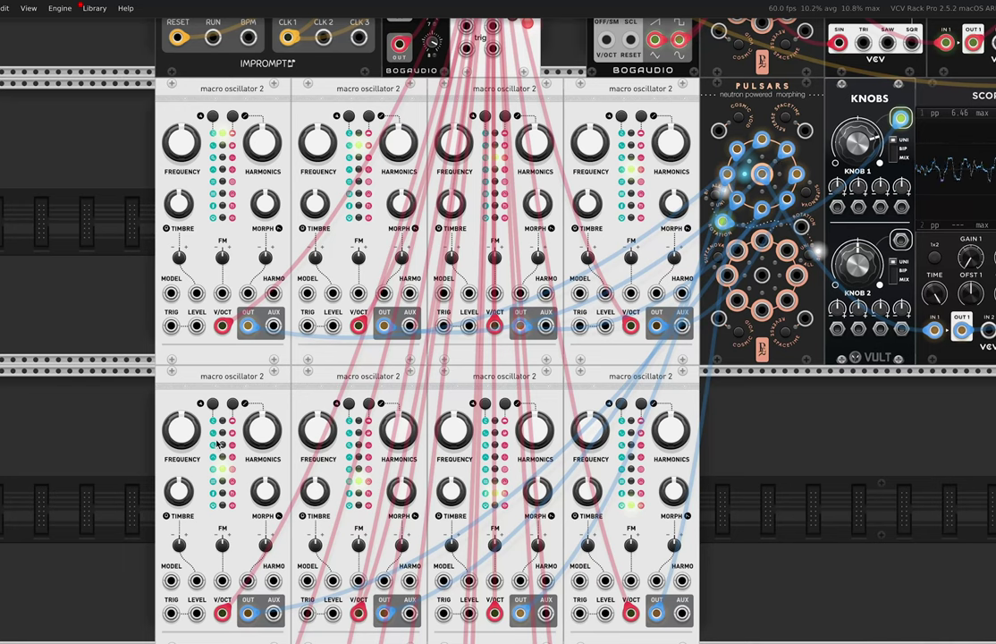
scroll(235, 131, up, 5)
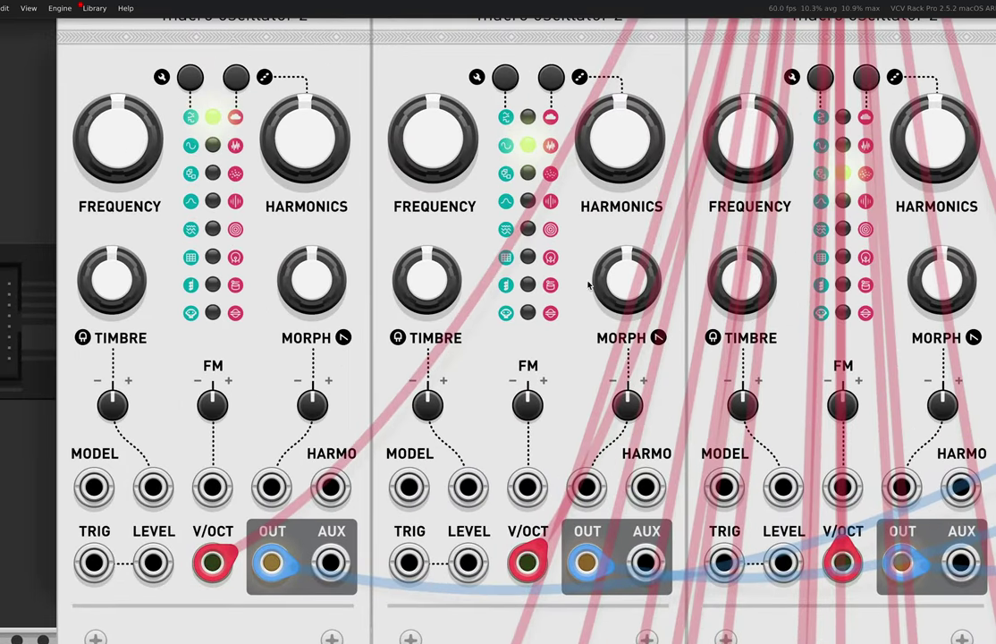
scroll(589, 284, right, 10)
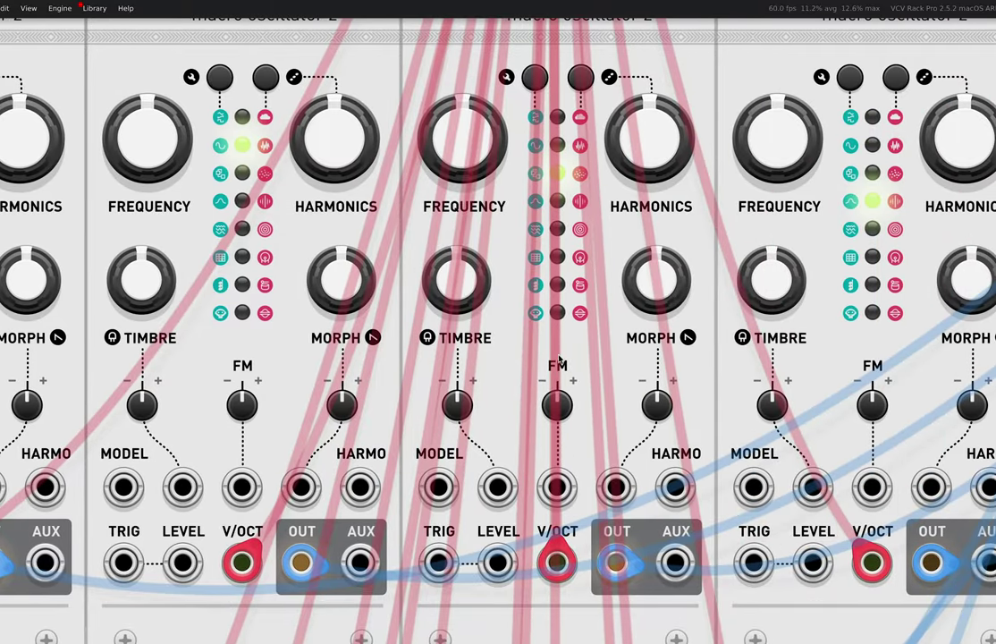
scroll(590, 358, down, 10)
scroll(242, 386, down, 6)
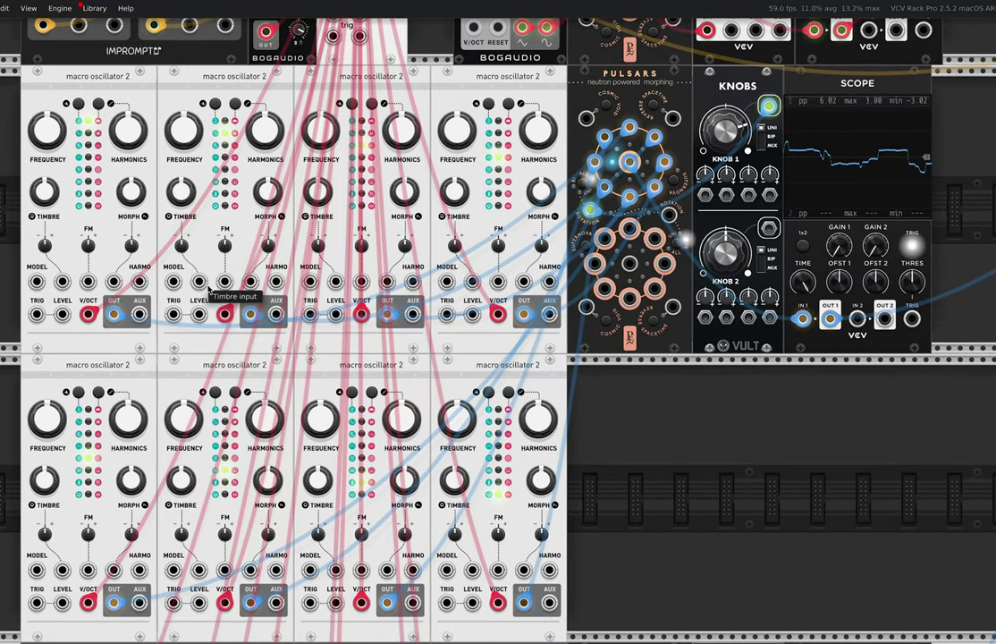
scroll(207, 288, right, 5)
scroll(212, 288, right, 15)
scroll(206, 289, up, 8)
scroll(195, 290, right, 2)
scroll(195, 291, up, 2)
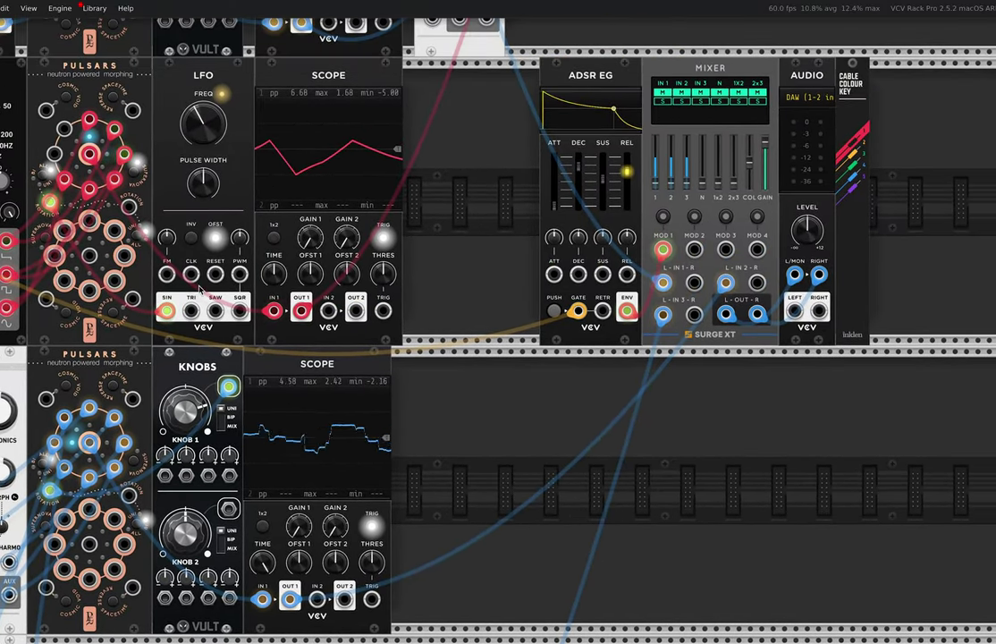
scroll(764, 338, left, 10)
scroll(764, 338, up, 5)
scroll(764, 338, down, 5)
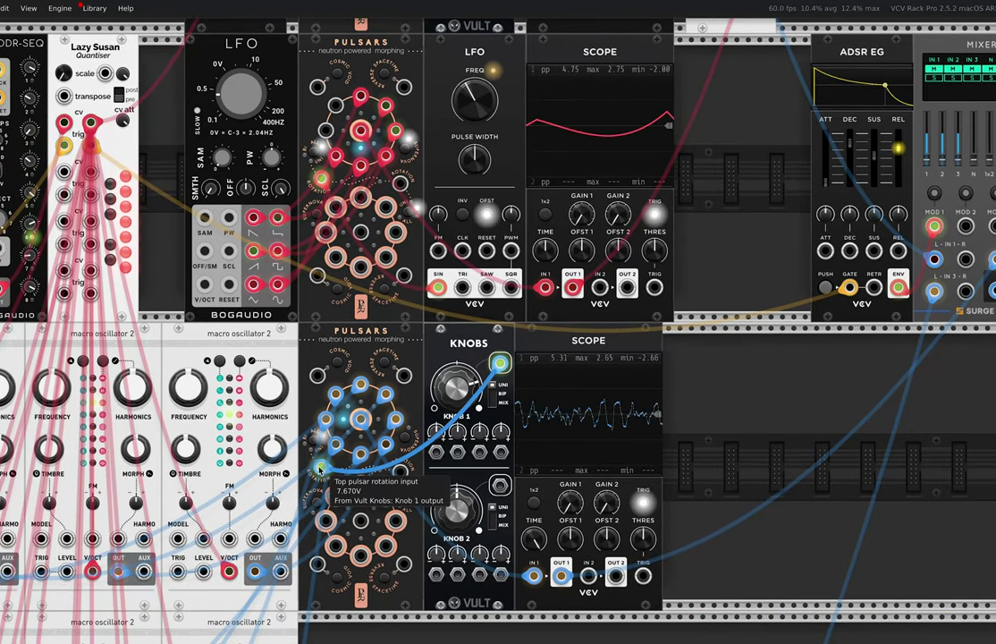
mouse_move(455, 389)
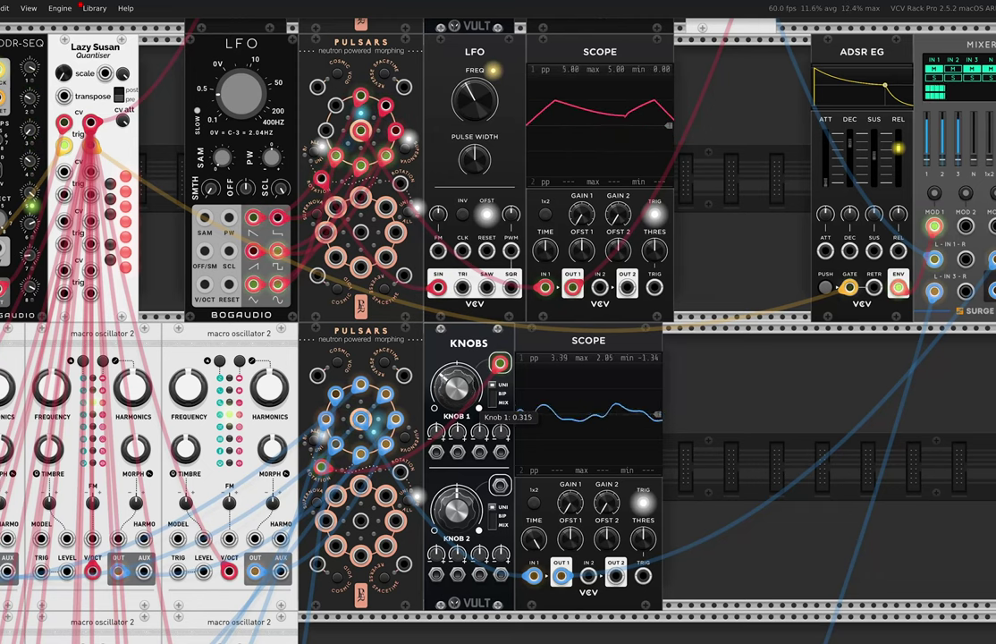
mouse_move(456, 387)
mouse_down()
mouse_move(456, 410)
mouse_move(456, 369)
mouse_up()
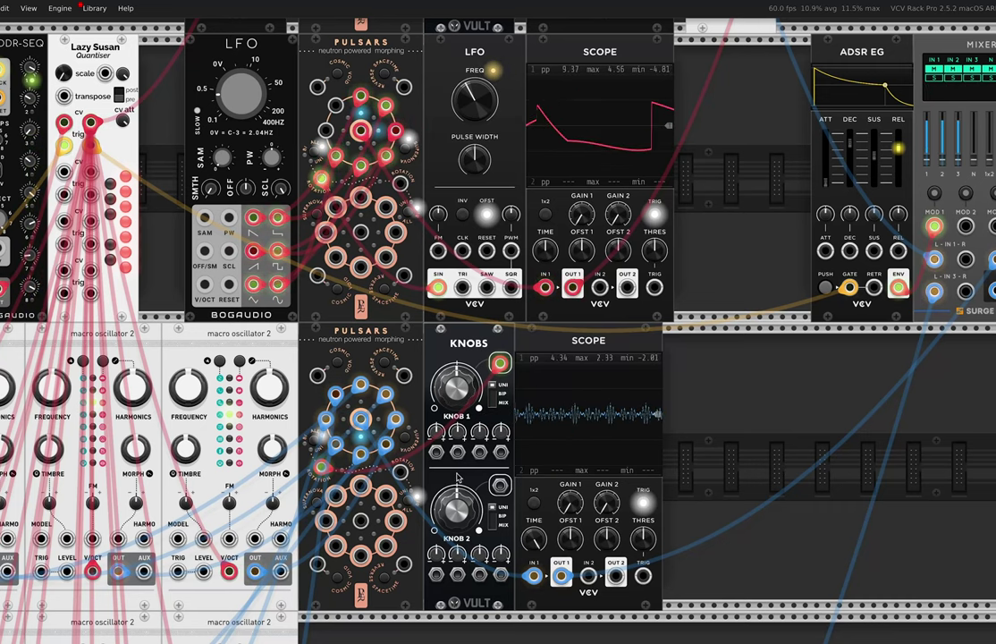
scroll(456, 478, down, 5)
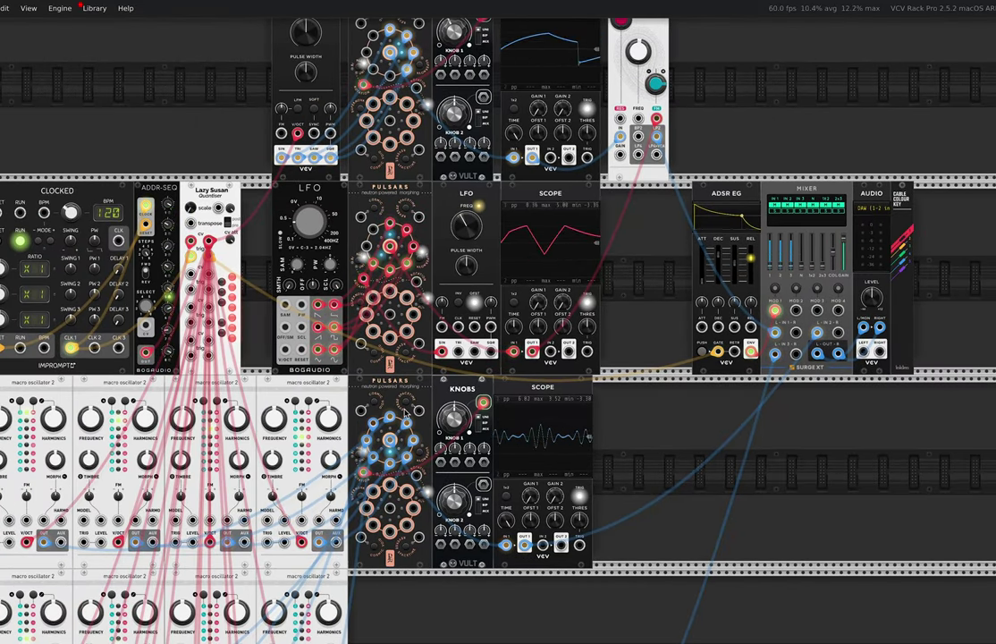
scroll(317, 575, down, 2)
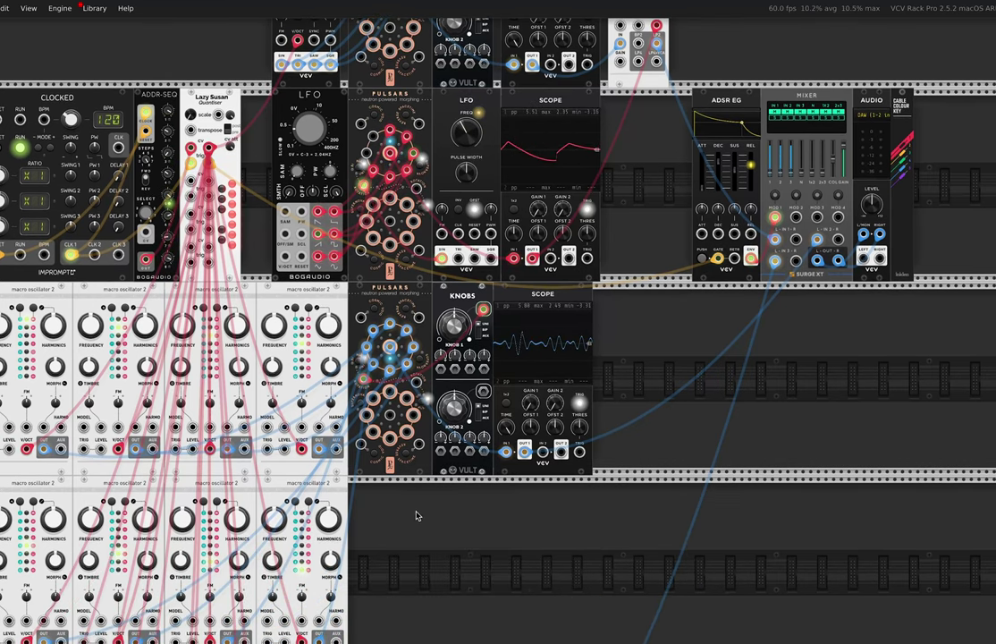
scroll(428, 517, up, 3)
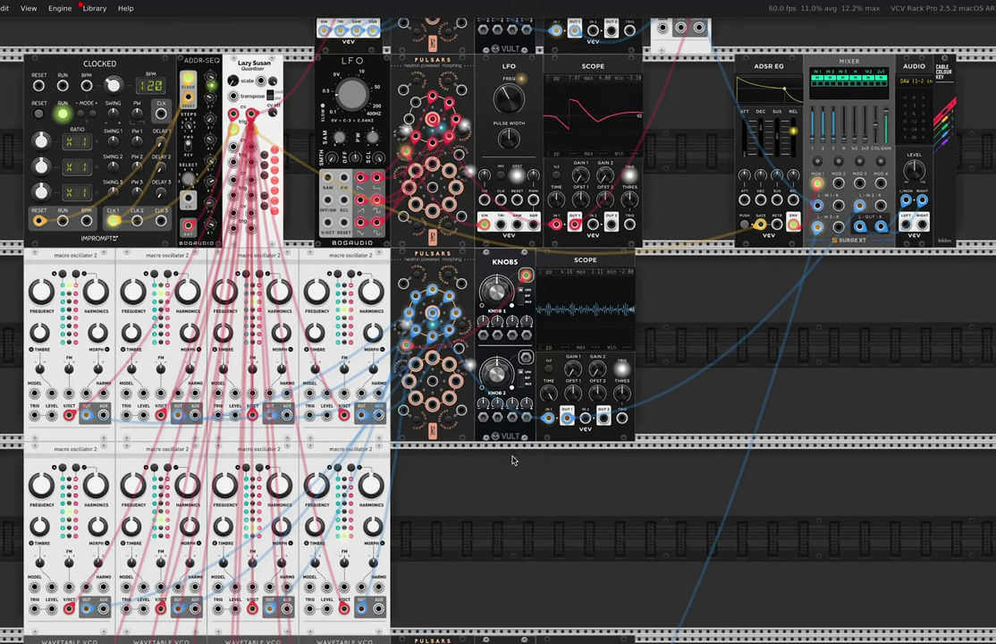
Add a Branes module from the module browser and place it beneath Pulsars.
right_click(512, 460)
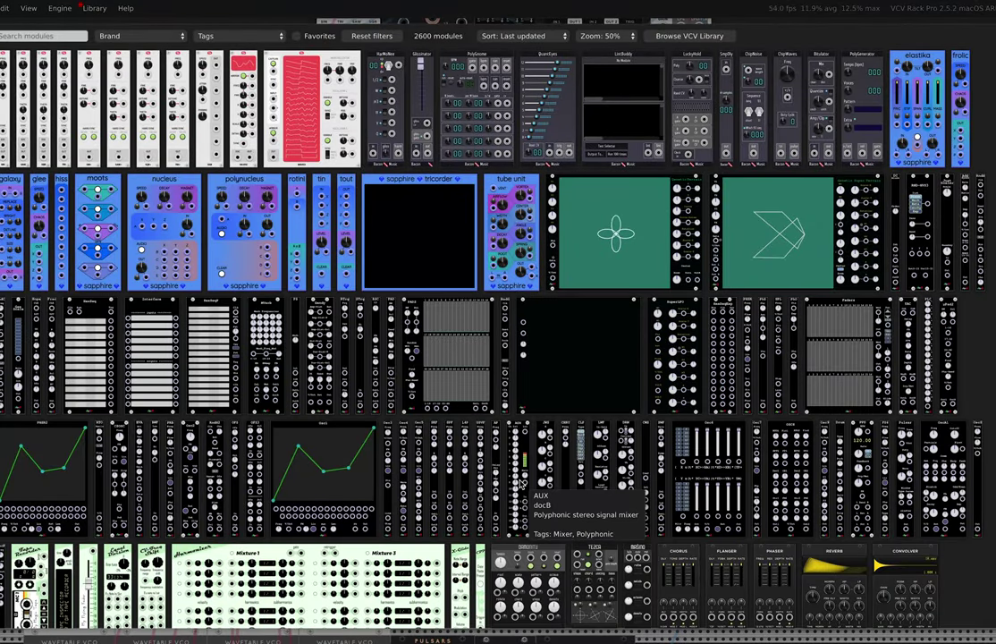
text(or)
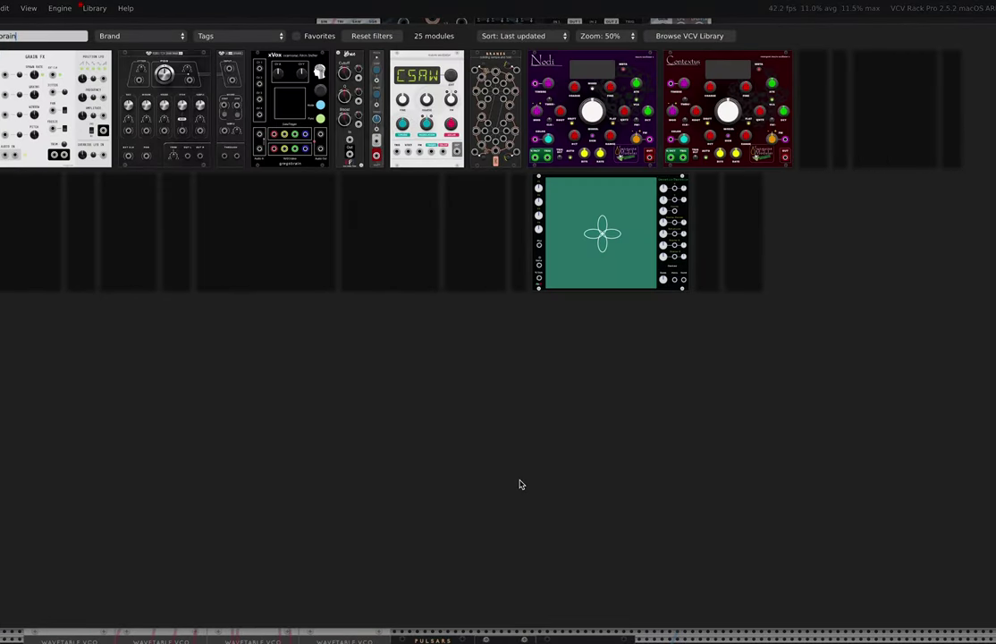
text(rane)
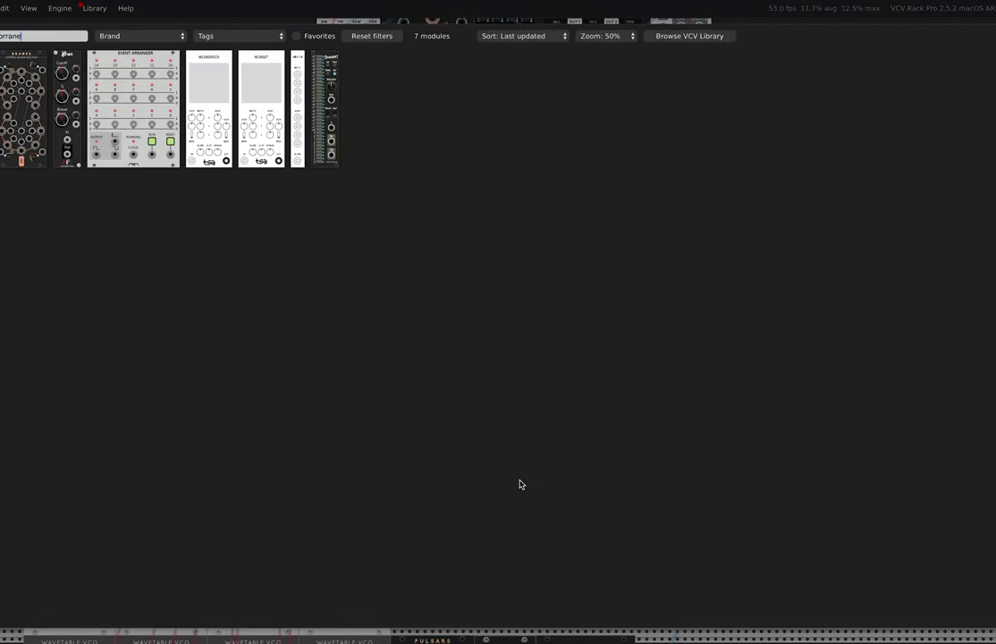
click(40, 115)
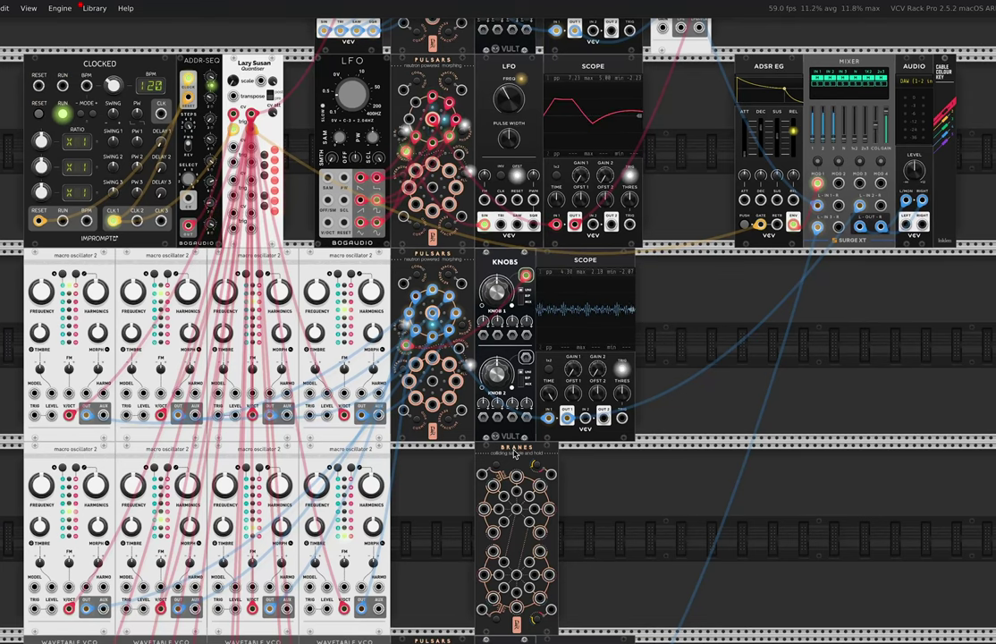
drag(514, 453, 433, 458)
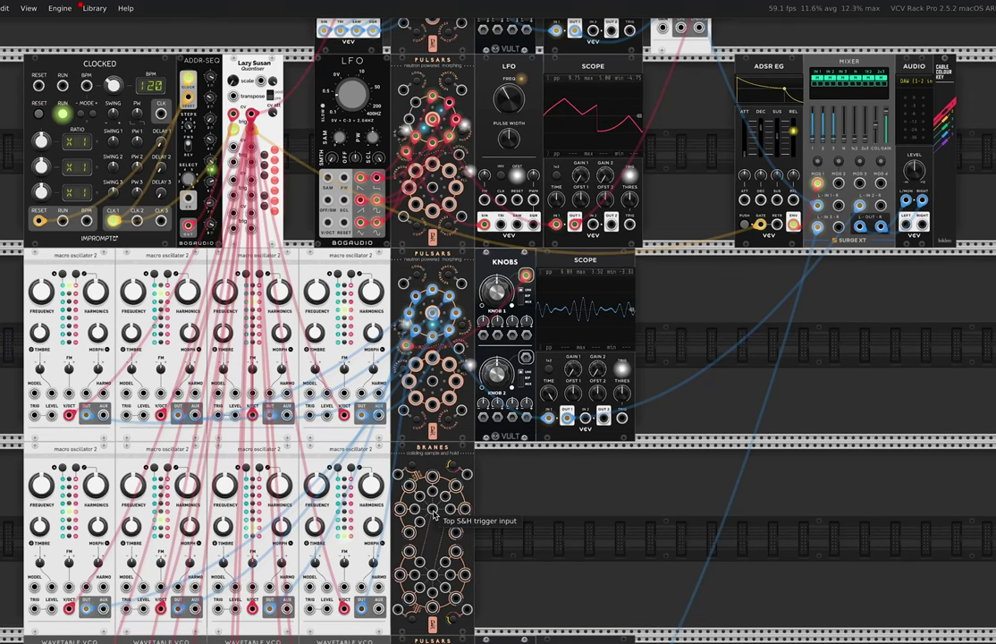
Patch Clocked's Clock 1 output into Branes' top sample-and-hold trigger input.
drag(433, 512, 114, 222)
scroll(456, 505, up, 5)
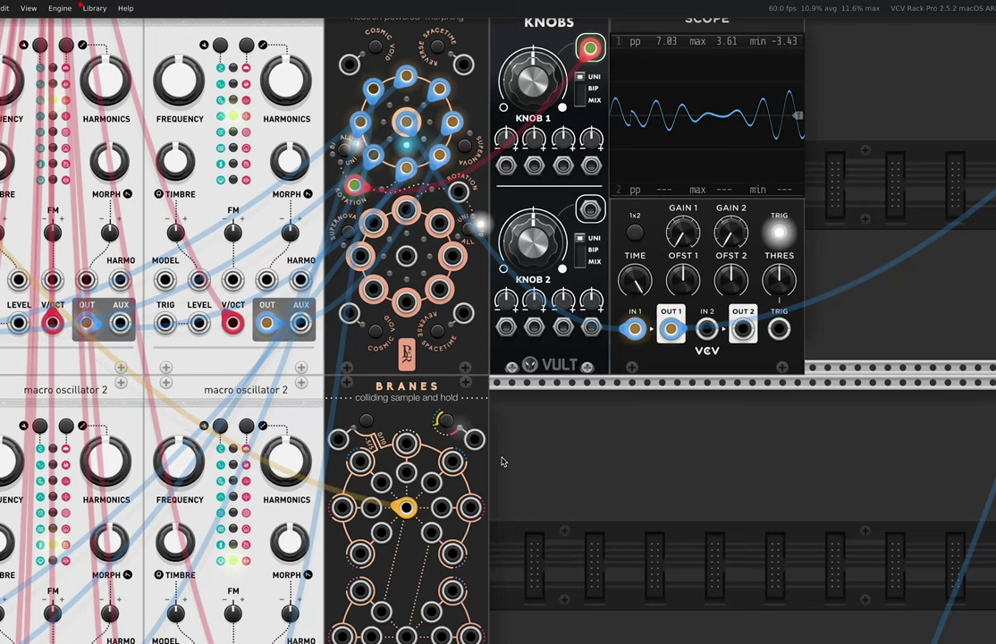
scroll(501, 462, down, 5)
scroll(308, 324, up, 2)
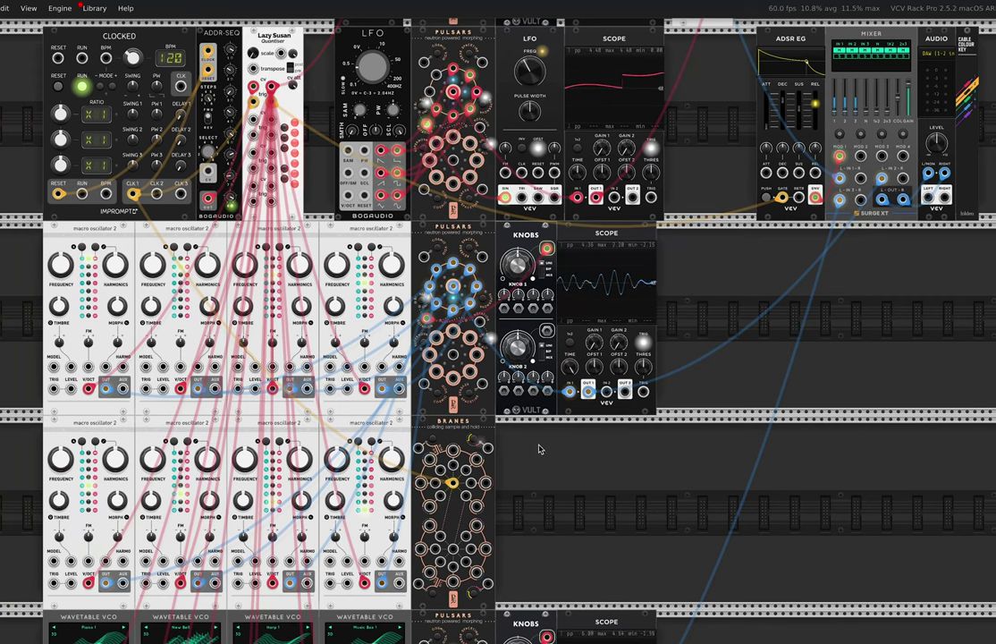
Cable Branes' top sample-and-hold output into an input jack on the Vult Knobs module.
drag(454, 451, 498, 462)
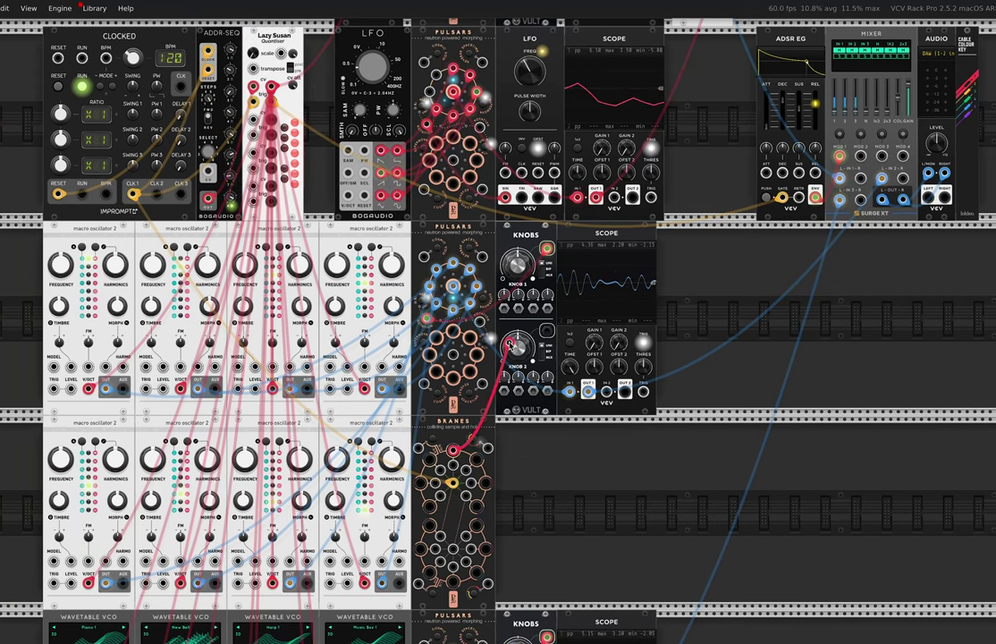
drag(512, 344, 505, 309)
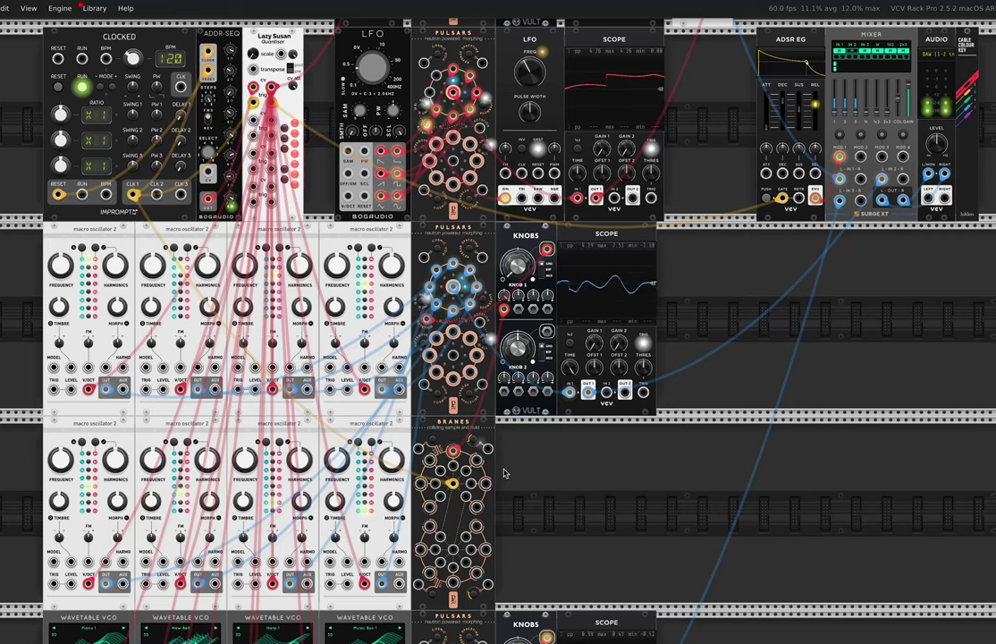
Add a Bogaudio SLEW module by searching 'slew' in the module browser.
right_click(539, 464)
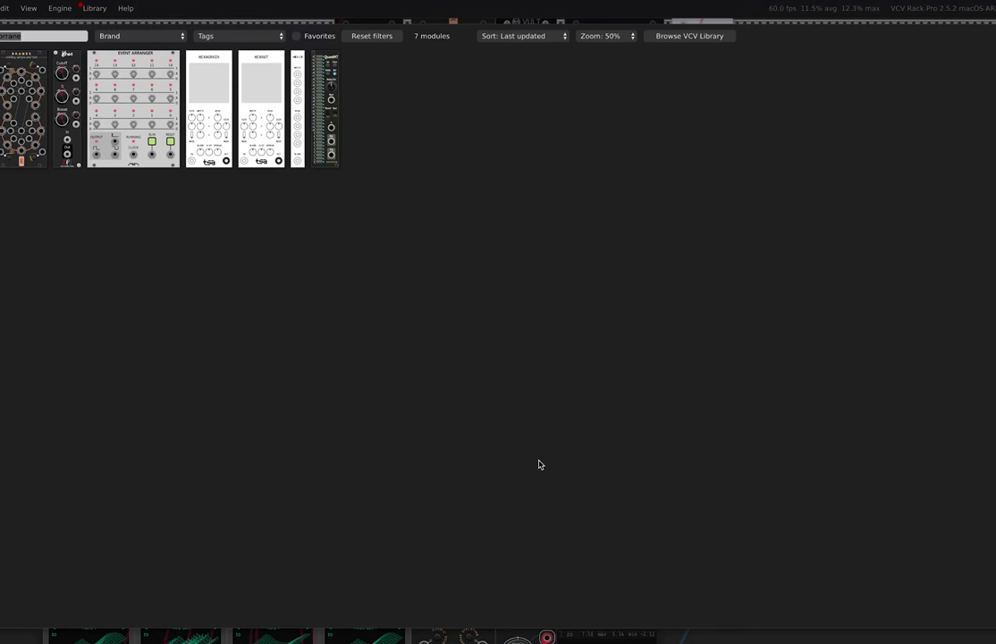
key(BackSpace)
text(slew)
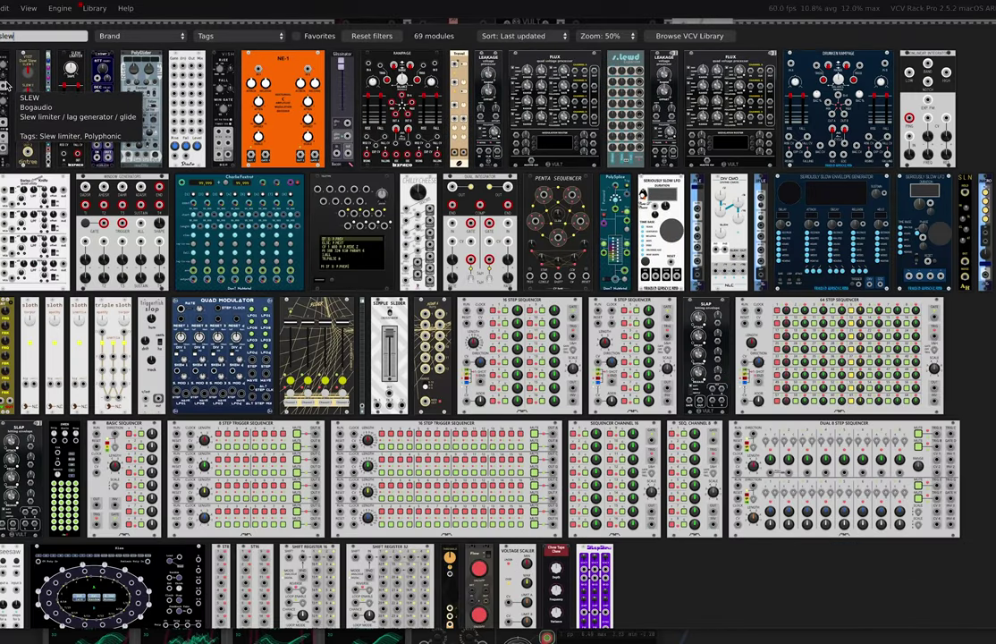
key(Return)
scroll(491, 482, up, 5)
scroll(490, 483, up, 3)
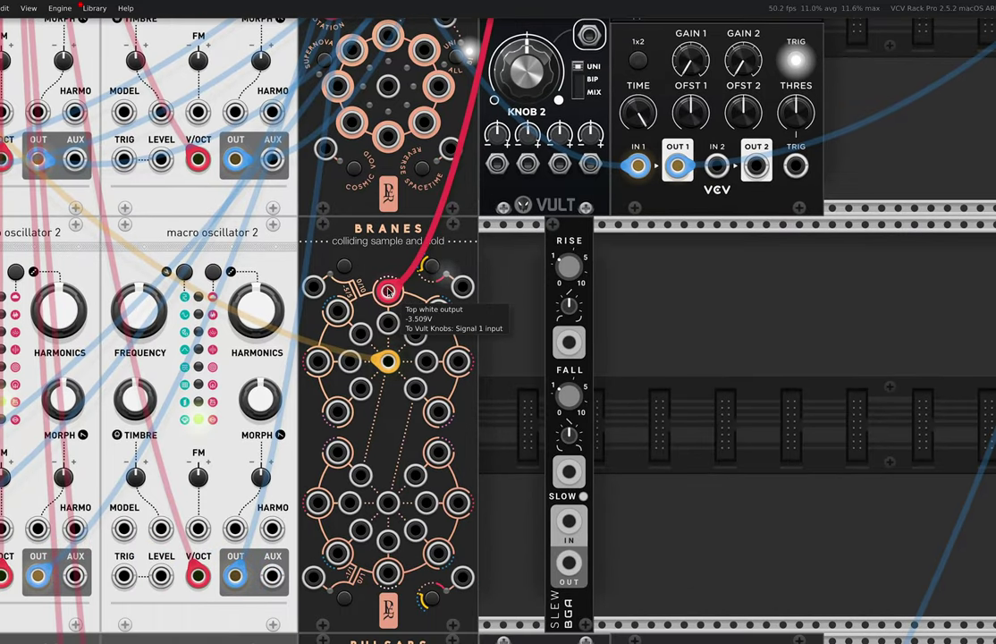
Feed Branes into SLEW, set its rise shape and about 1 s rise, and toggle scope TRIG.
mouse_move(387, 290)
mouse_down()
mouse_move(572, 458)
mouse_move(572, 563)
mouse_move(565, 527)
mouse_move(389, 333)
mouse_move(387, 290)
mouse_up()
scroll(485, 303, up, 4)
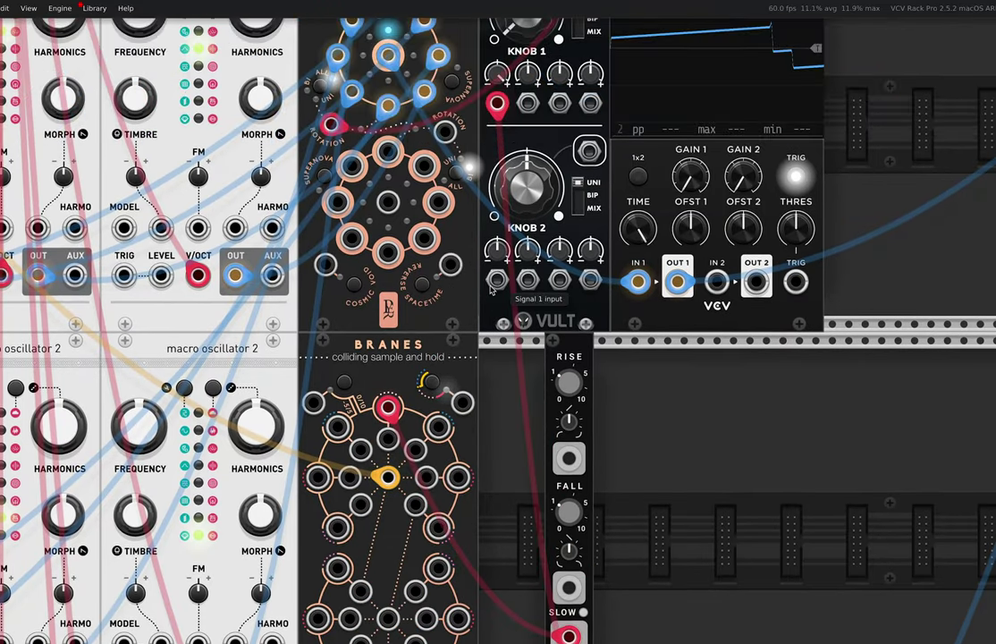
drag(568, 463, 568, 491)
scroll(570, 487, down, 1)
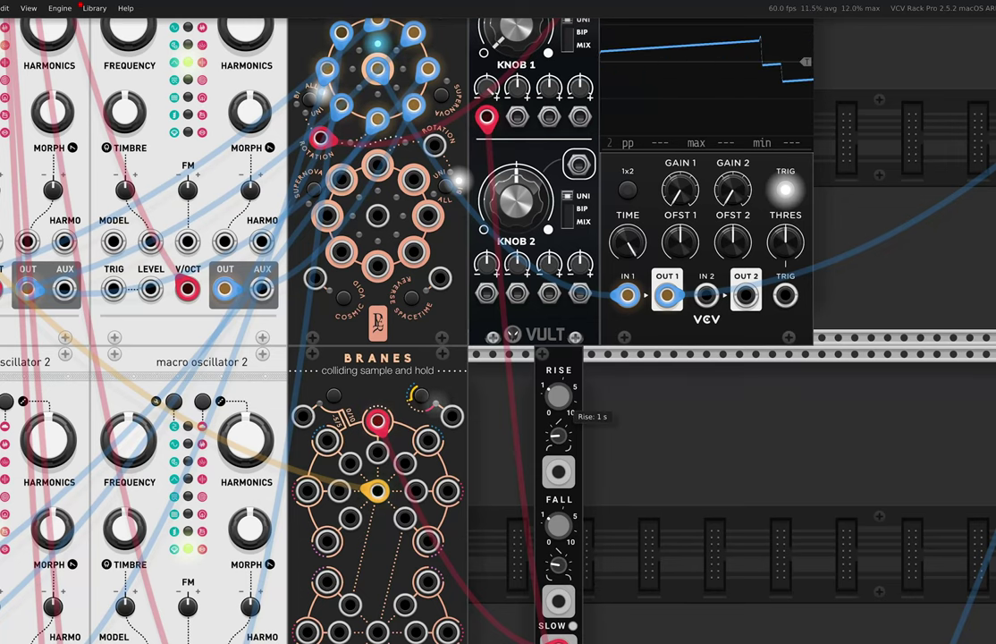
drag(560, 394, 560, 382)
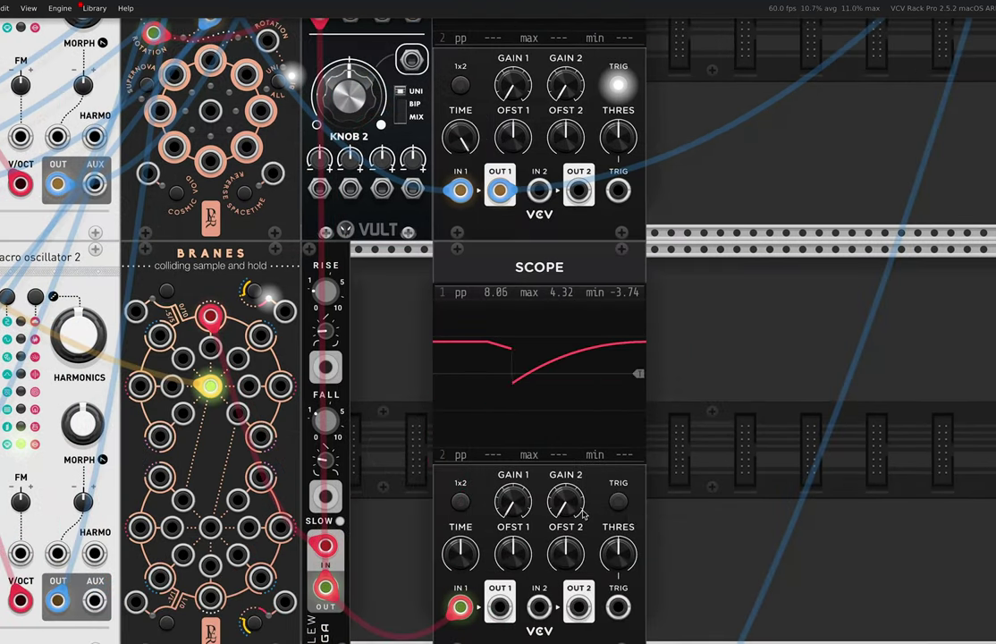
click(626, 504)
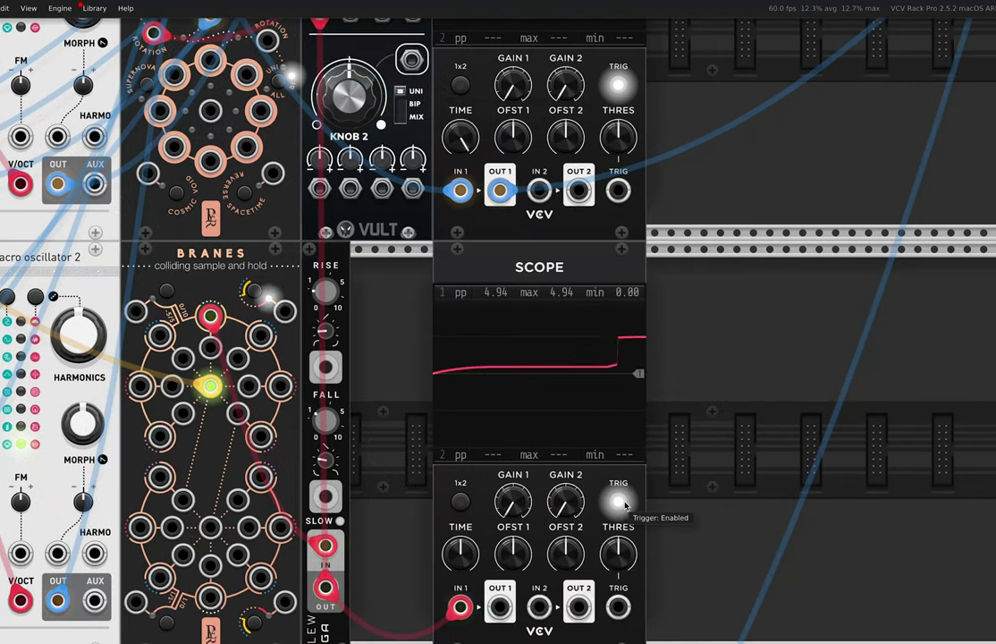
click(626, 504)
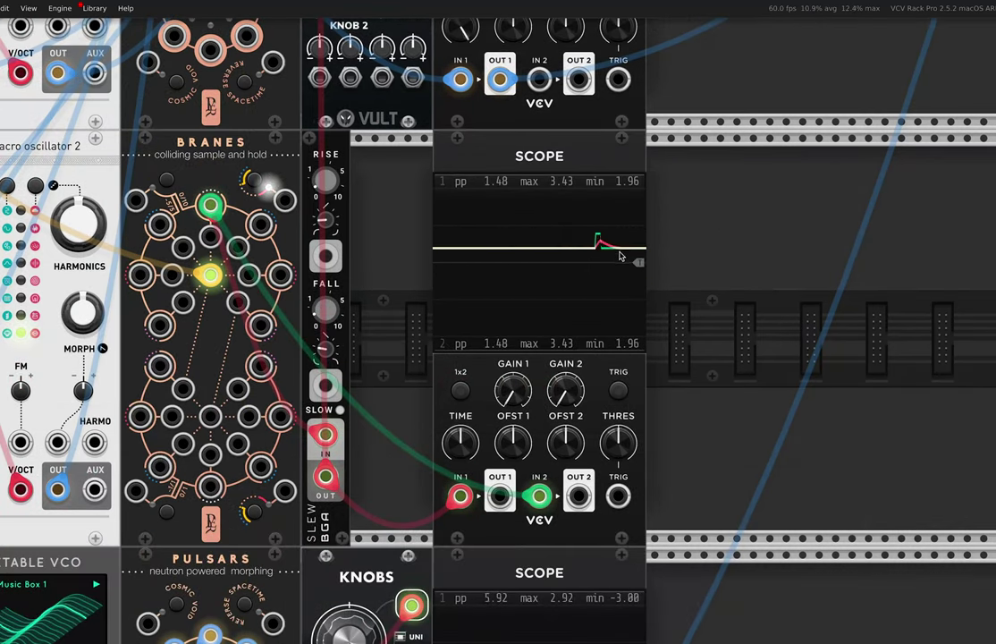
scroll(616, 264, up, 5)
scroll(616, 264, right, 2)
scroll(611, 267, down, 3)
scroll(611, 266, up, 4)
scroll(611, 267, right, 2)
scroll(809, 107, up, 3)
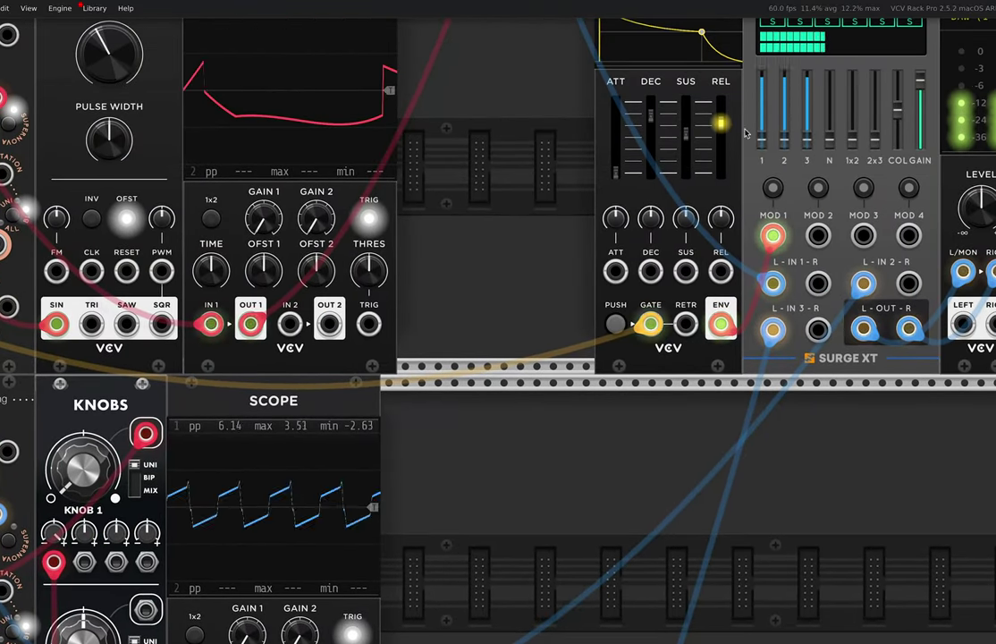
scroll(809, 107, up, 1)
scroll(809, 107, up, 1)
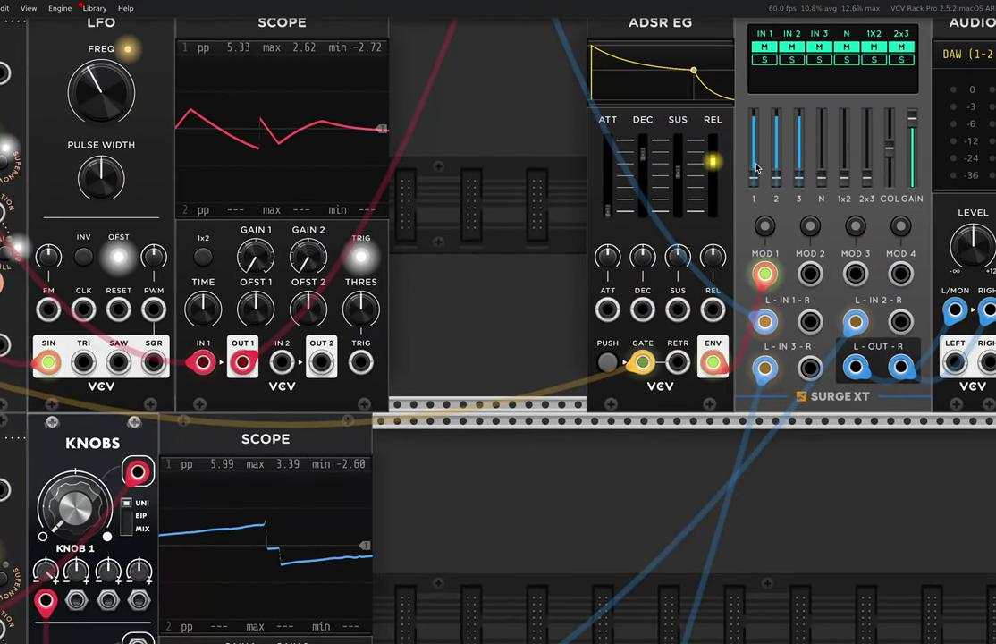
scroll(429, 471, down, 6)
scroll(437, 471, left, 2)
scroll(435, 471, down, 4)
scroll(436, 471, left, 1)
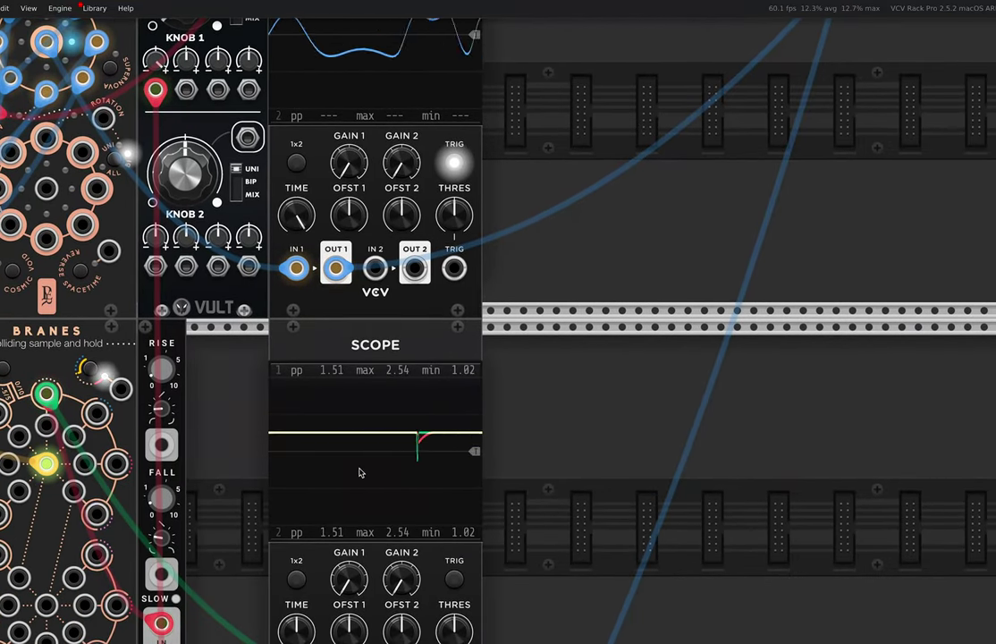
scroll(360, 472, up, 3)
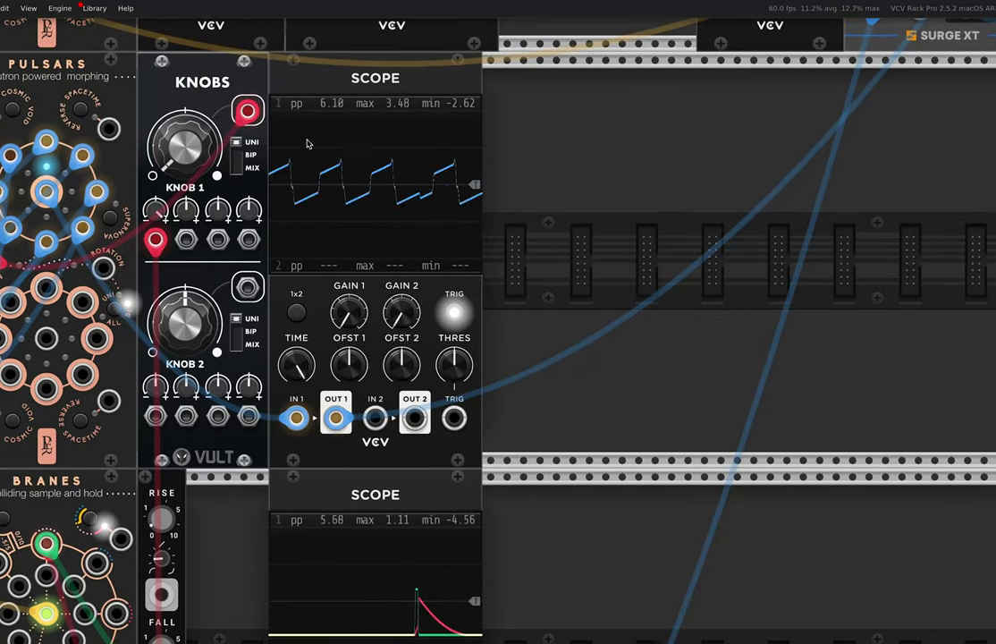
scroll(358, 230, left, 5)
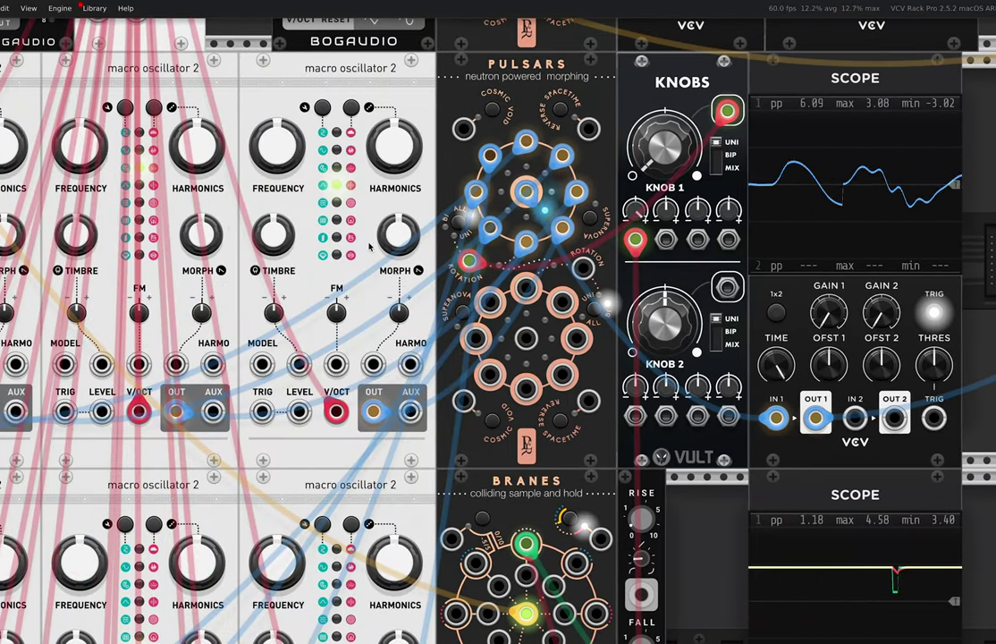
scroll(382, 333, down, 3)
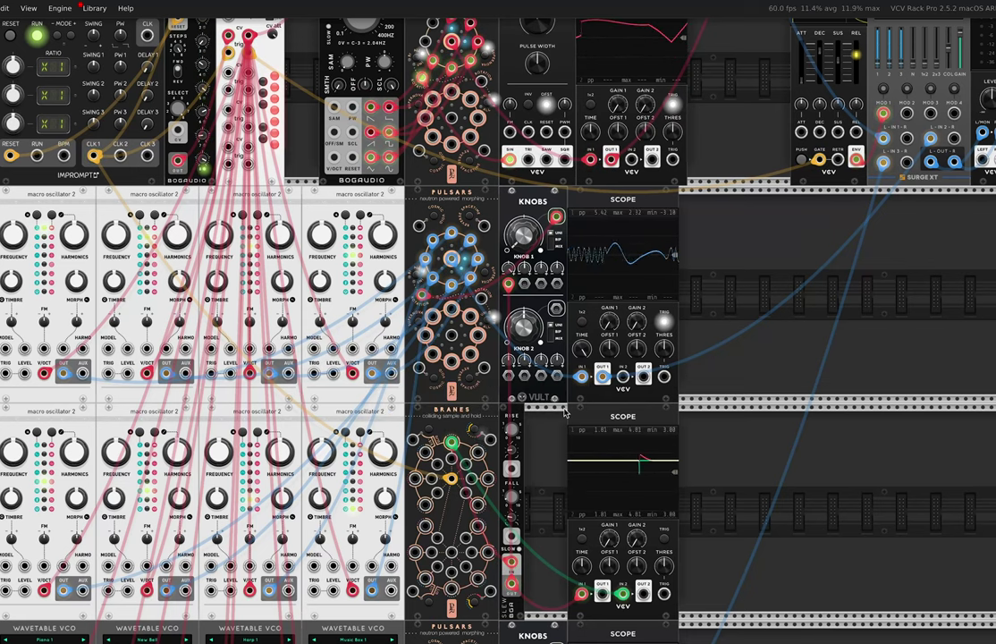
scroll(565, 410, down, 6)
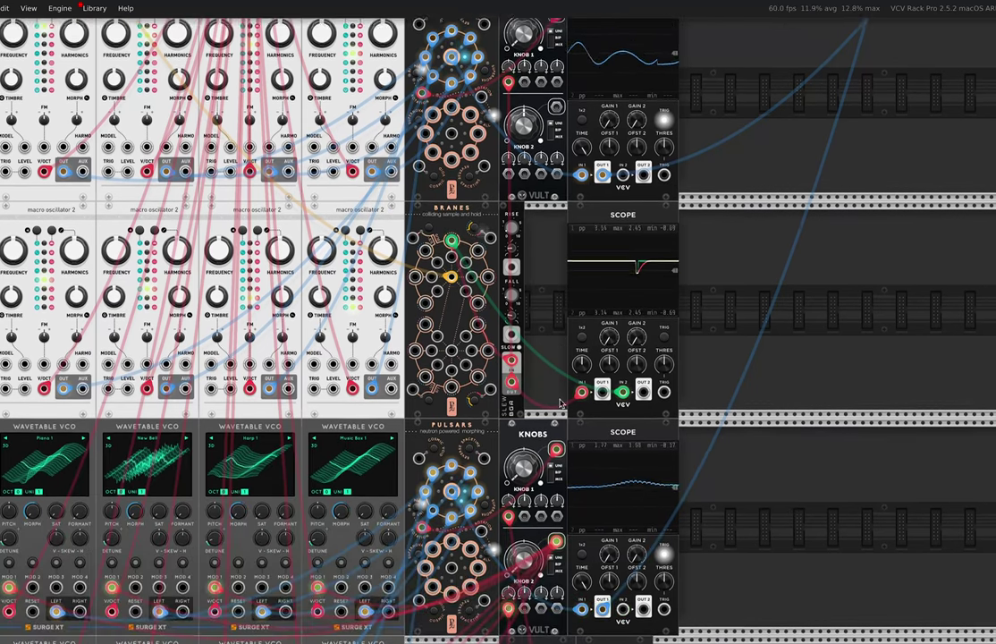
scroll(550, 411, down, 4)
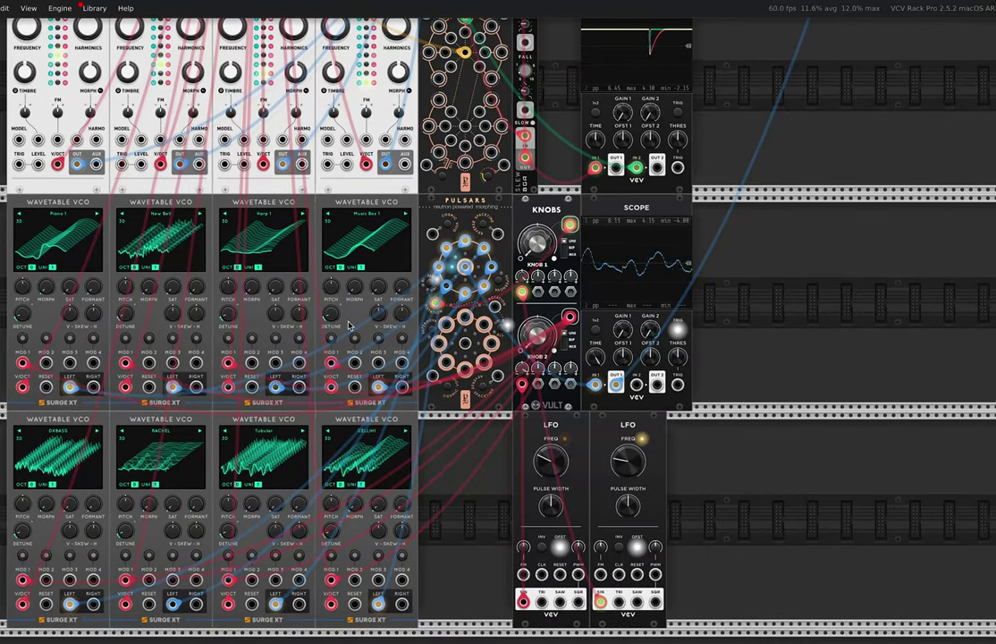
scroll(339, 322, up, 3)
scroll(340, 321, down, 1)
scroll(340, 322, left, 1)
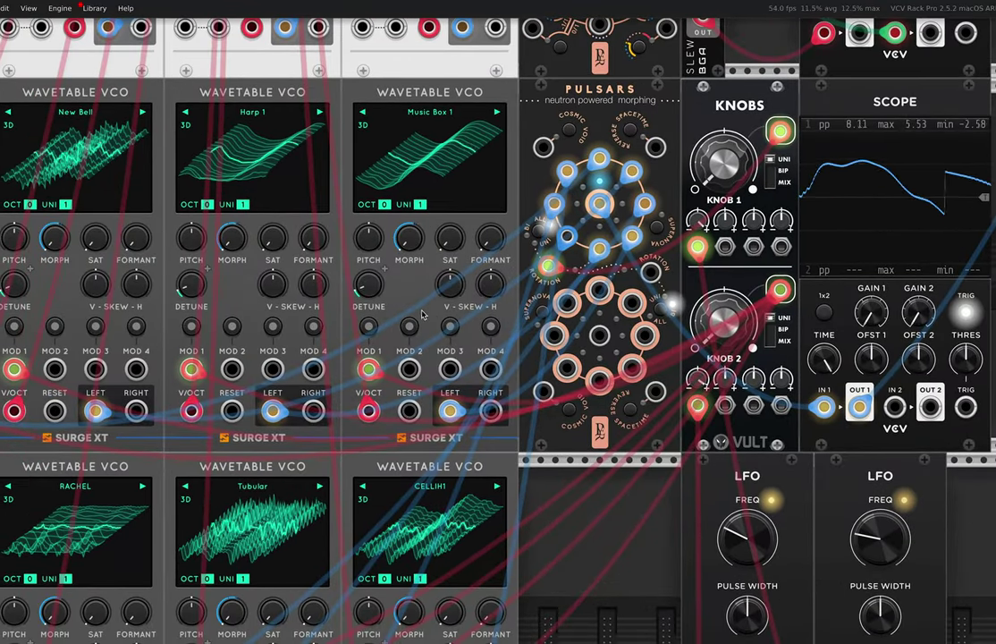
scroll(411, 313, down, 1)
scroll(411, 313, left, 2)
scroll(436, 309, left, 3)
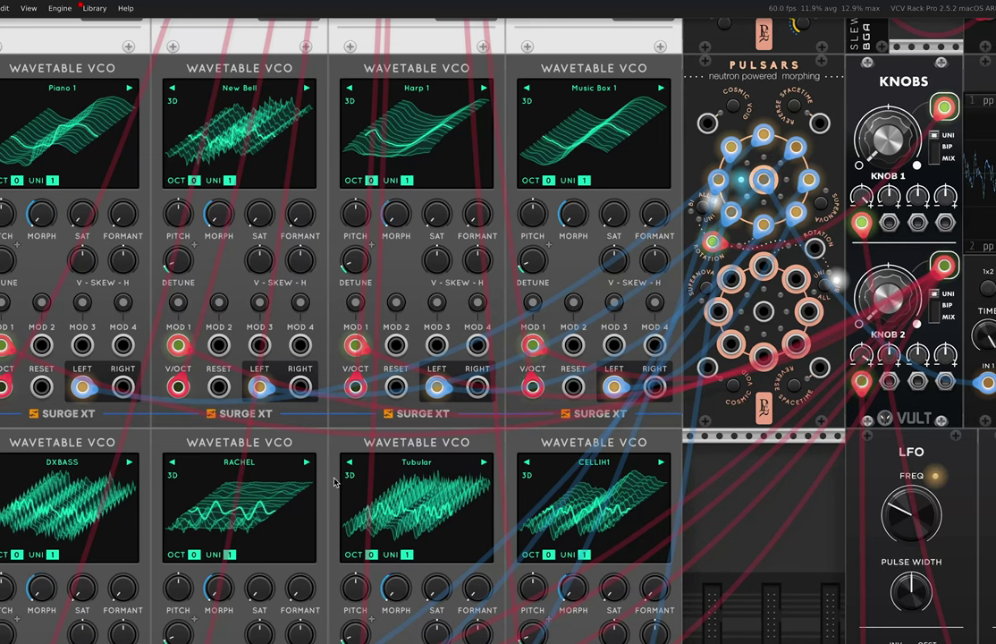
click(65, 461)
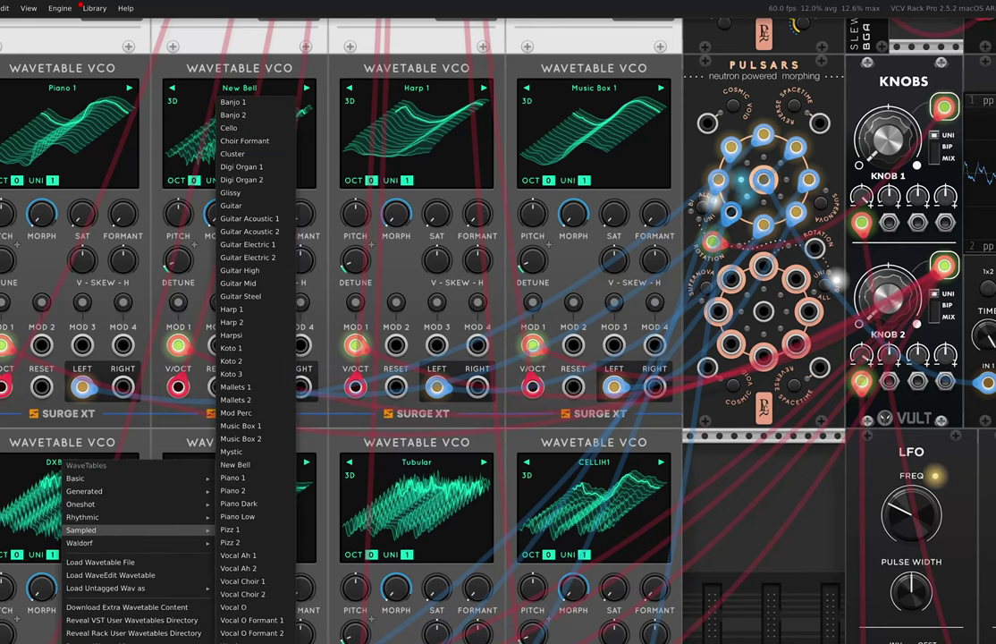
click(317, 460)
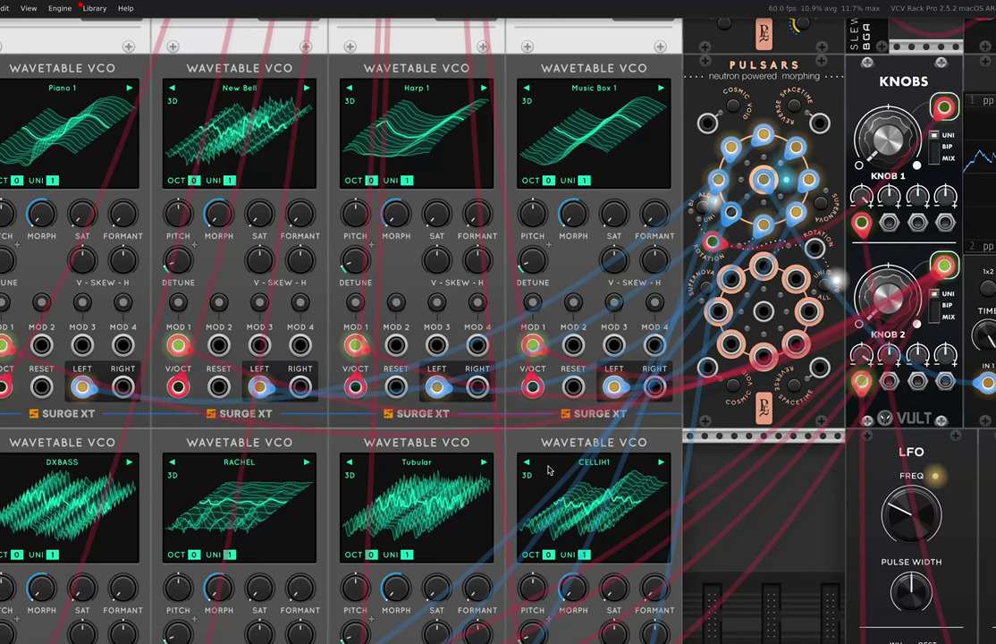
scroll(611, 471, right, 5)
scroll(611, 471, down, 3)
Raise KNOB 2 on the Vult Knobs module from 0 to about 0.76.
mouse_move(749, 78)
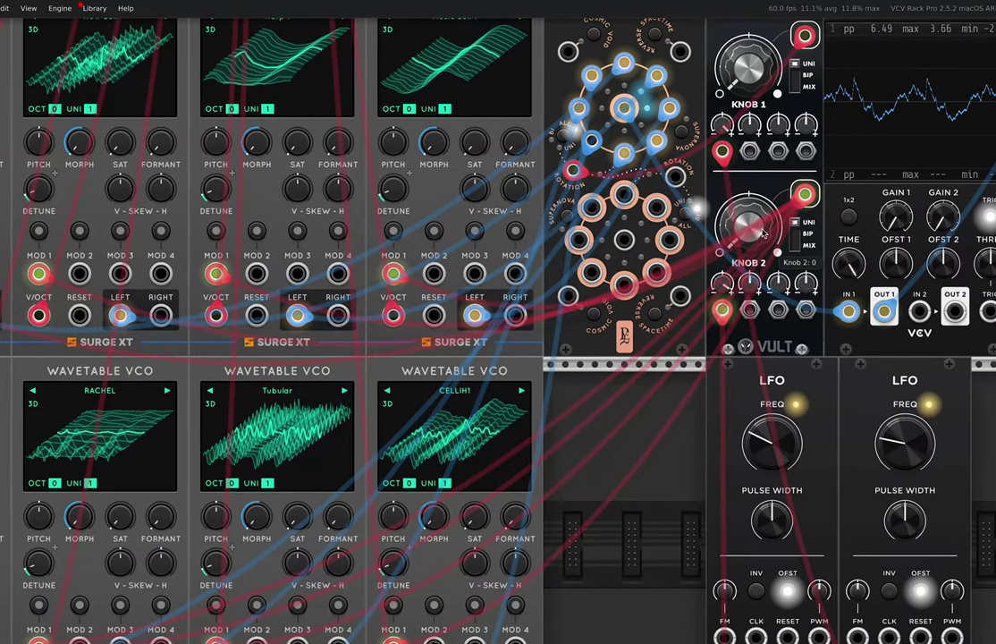
mouse_move(748, 236)
mouse_down()
mouse_move(747, 199)
mouse_move(748, 224)
mouse_up()
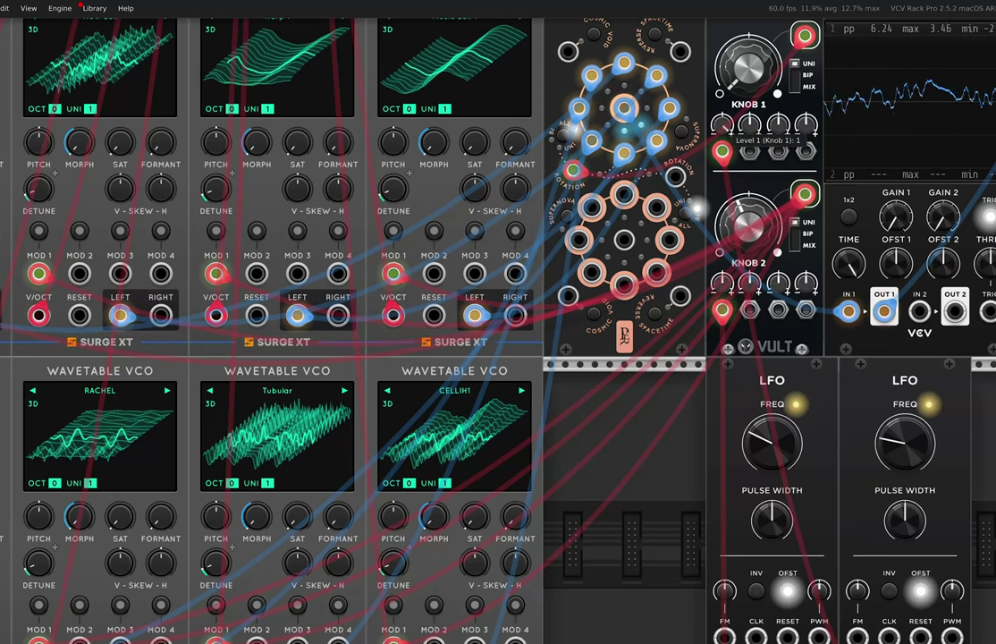
mouse_move(748, 224)
mouse_down()
mouse_move(747, 205)
mouse_move(747, 222)
mouse_up()
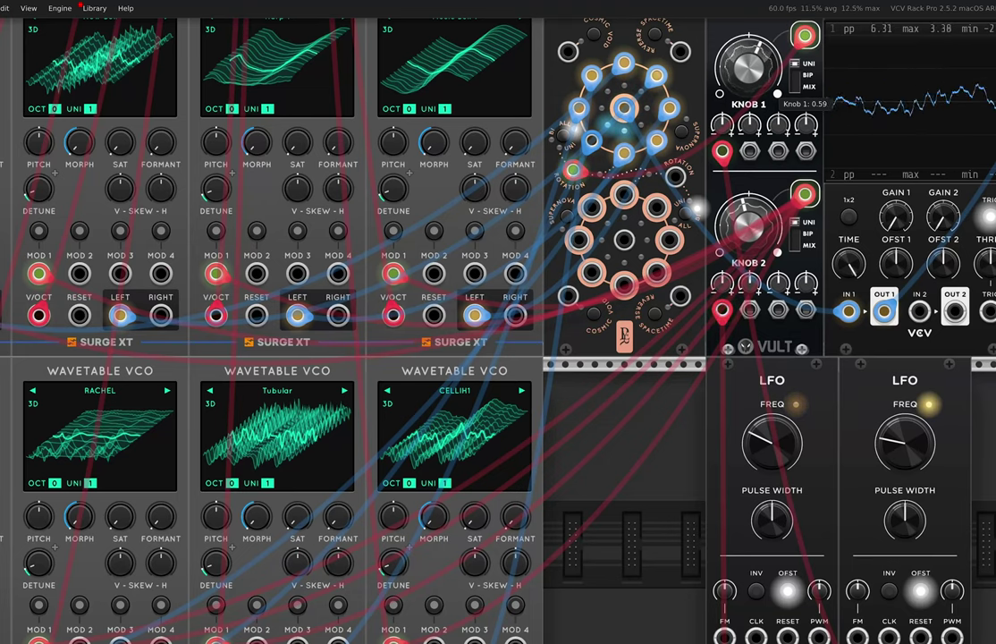
Sweep KNOB 1 down to 0 and up to 1 while watching the scope.
scroll(588, 225, right, 10)
scroll(587, 225, down, 5)
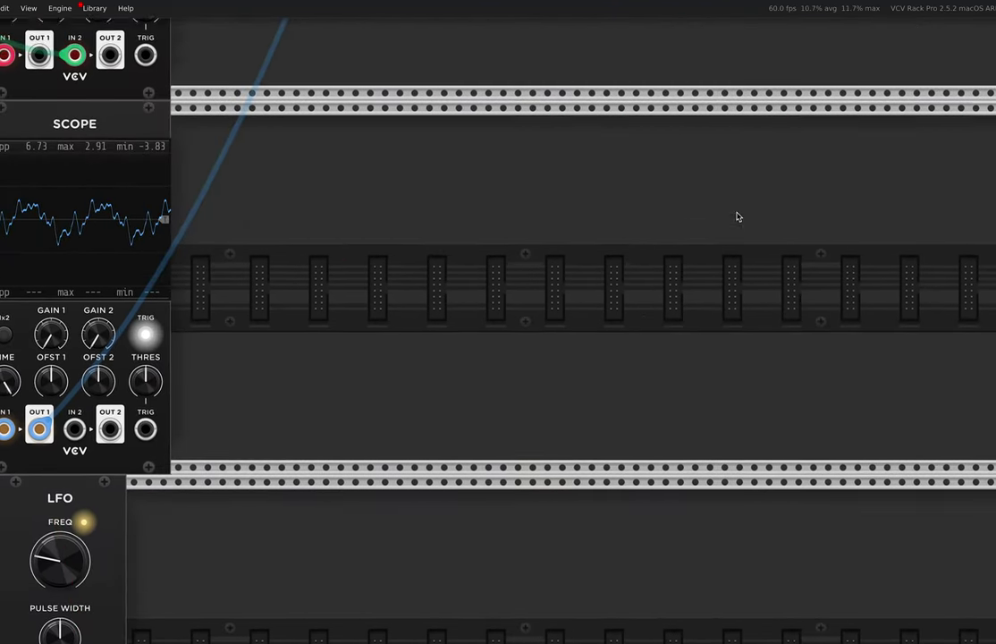
scroll(587, 225, up, 5)
scroll(489, 367, left, 15)
scroll(492, 362, down, 5)
scroll(774, 180, right, 10)
scroll(774, 181, up, 2)
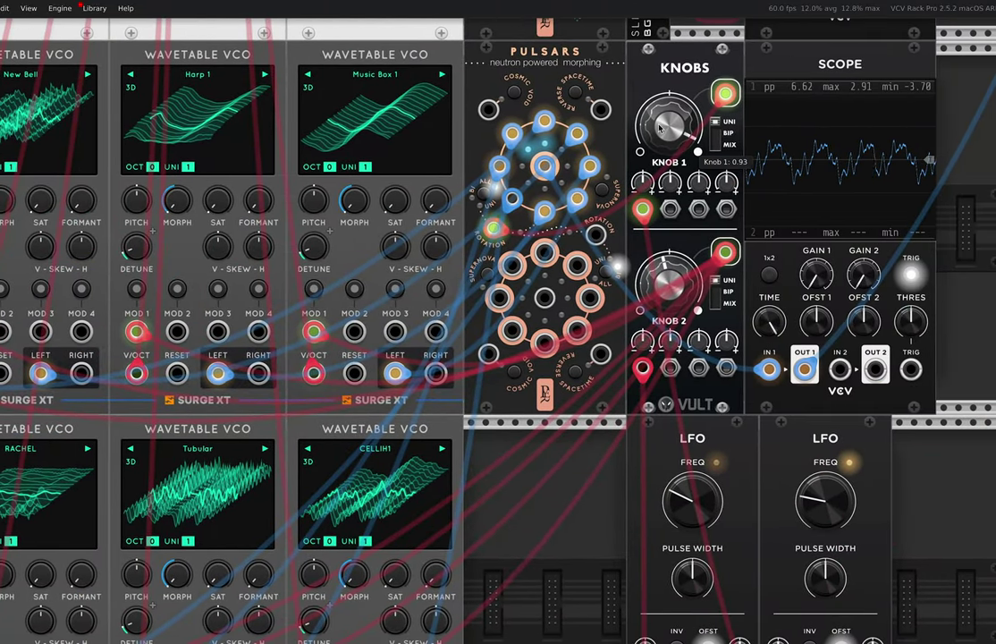
drag(662, 127, 663, 197)
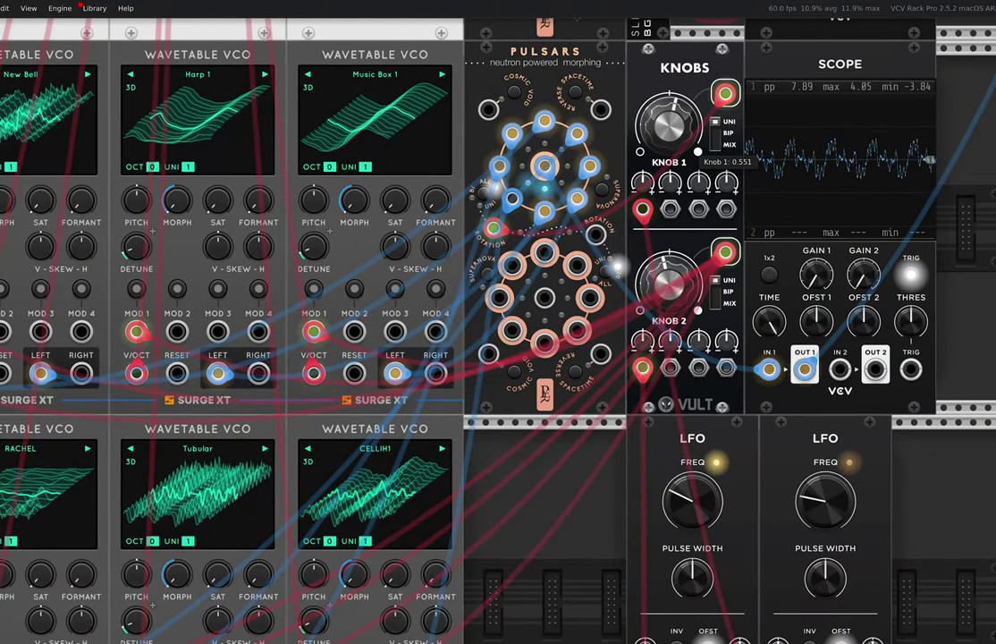
drag(663, 128, 662, 197)
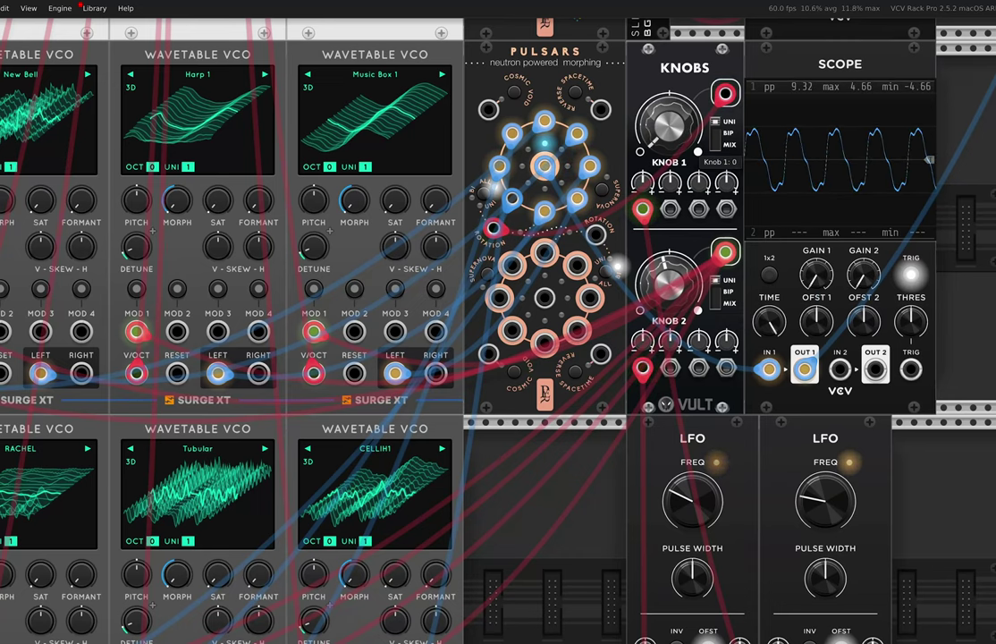
drag(666, 125, 666, 98)
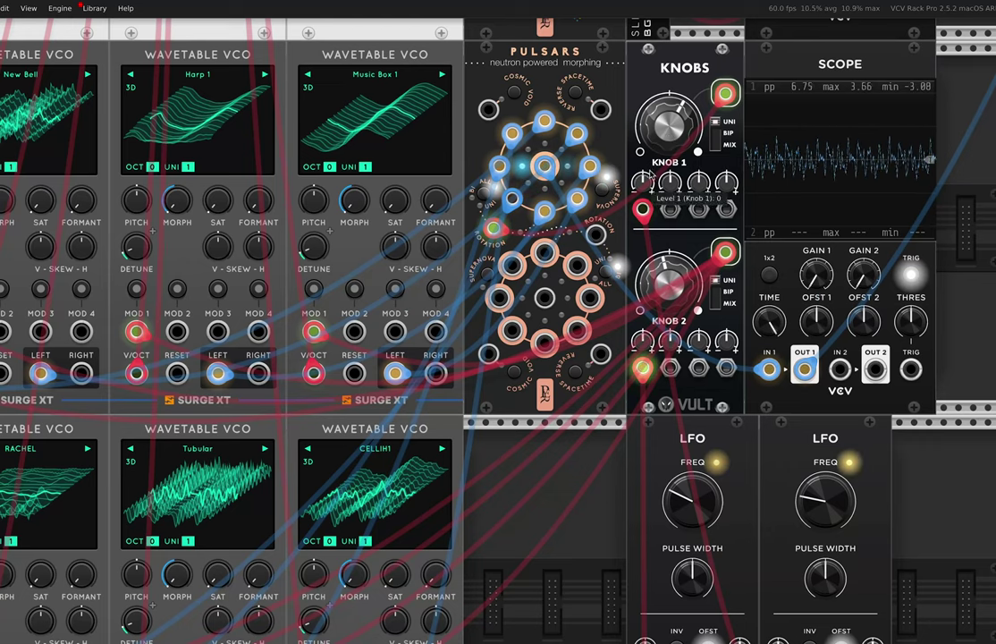
mouse_move(666, 125)
mouse_down()
mouse_move(666, 94)
mouse_move(666, 127)
mouse_move(666, 103)
mouse_up()
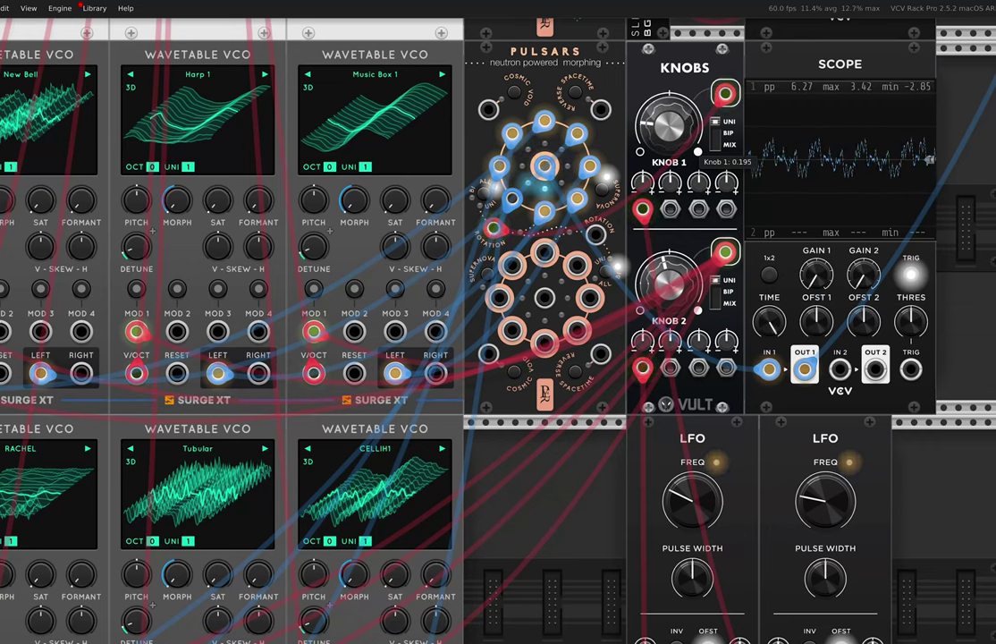
Reset KNOB 1 to 0.5, unplug its LFO cable, and patch VCO LEFT into the top Pulsars input.
double_click(673, 140)
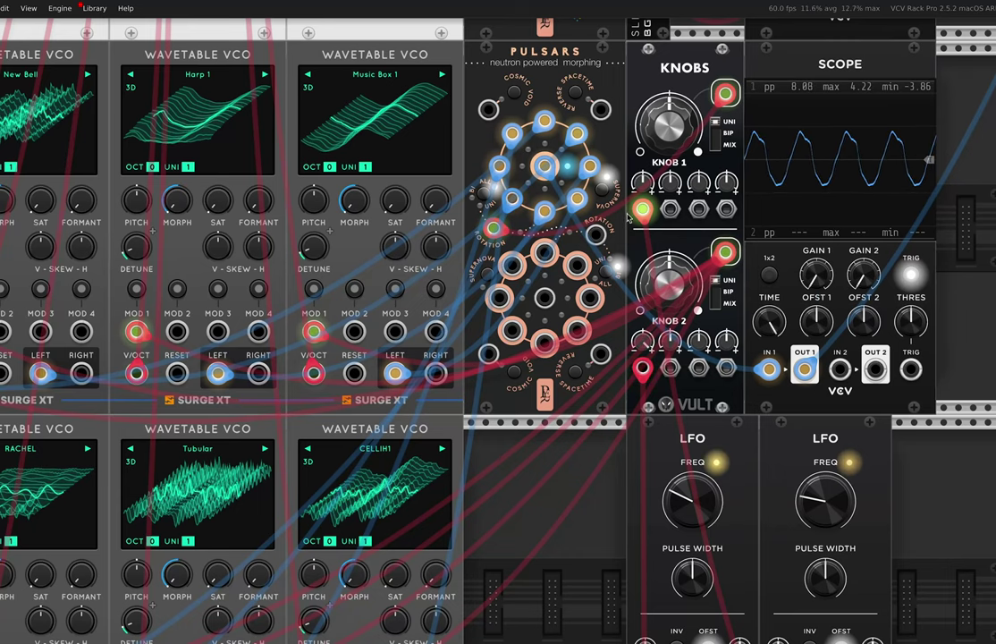
drag(643, 213, 696, 154)
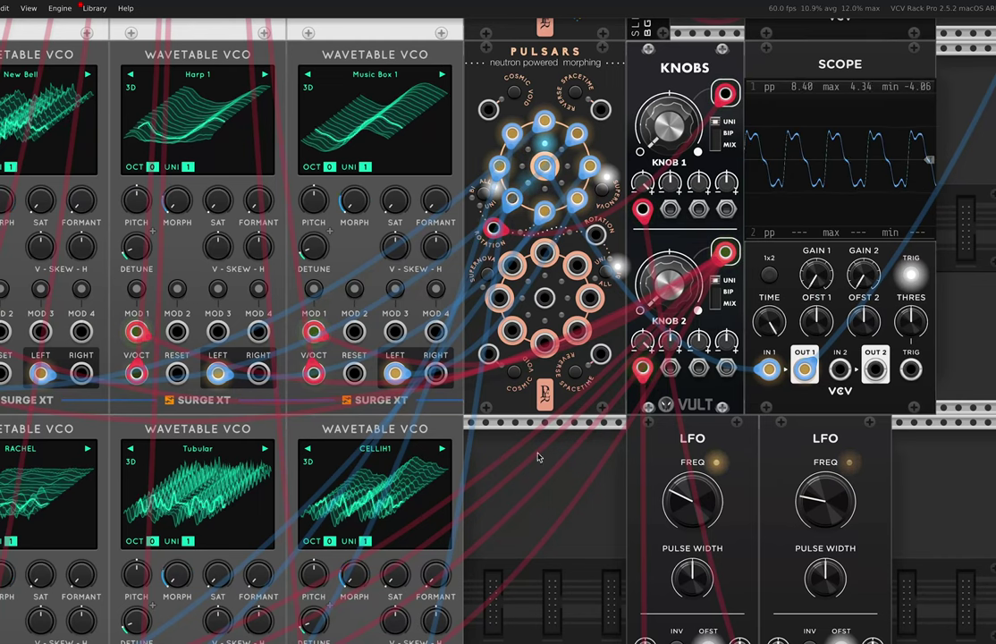
scroll(552, 470, down, 2)
scroll(552, 469, left, 2)
scroll(547, 375, left, 2)
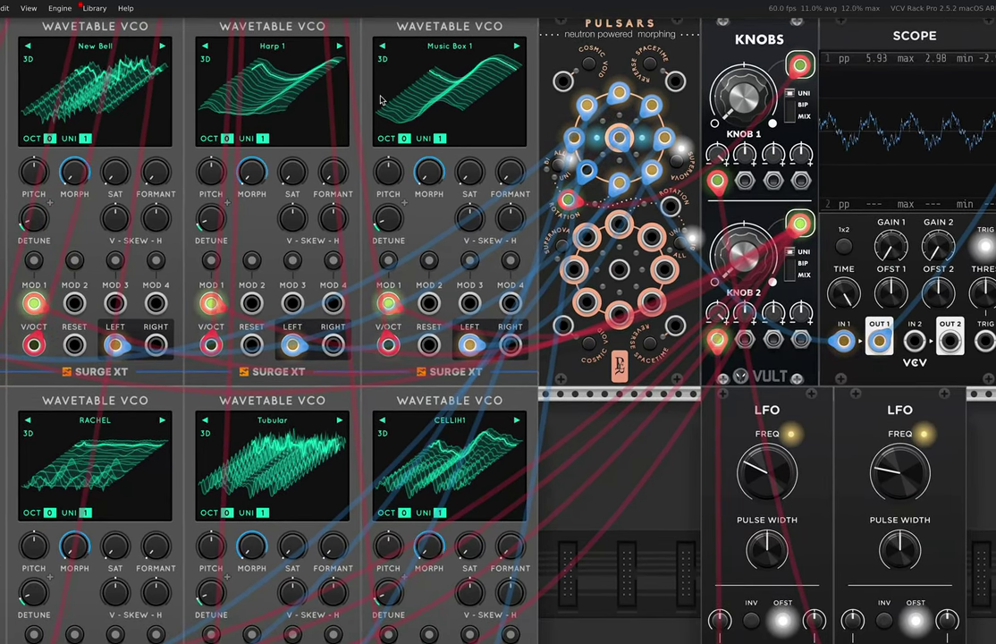
drag(115, 344, 653, 106)
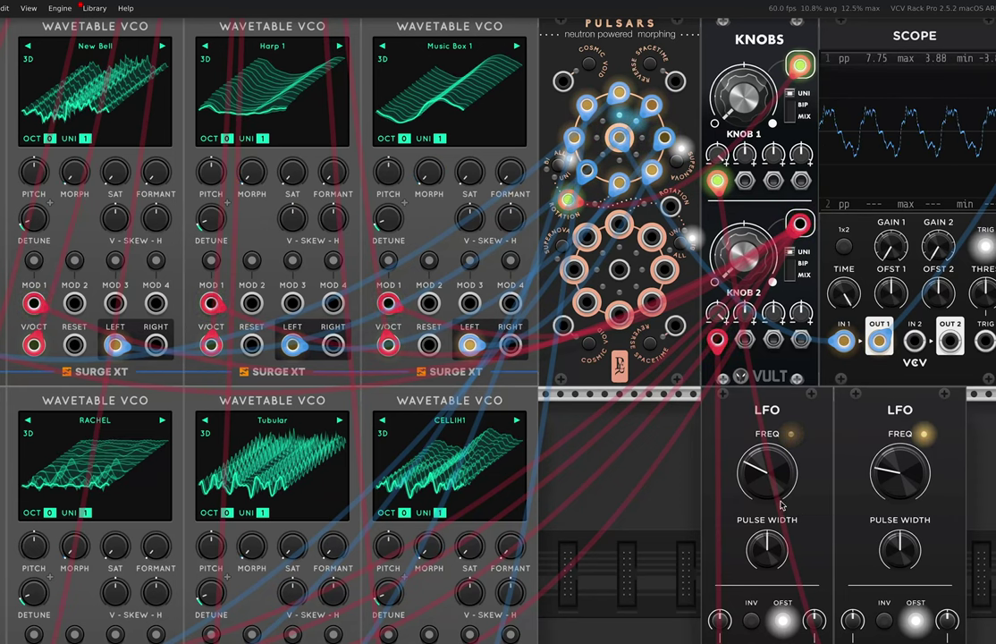
Sweep both LFO rates, leaving the first near 6.76 Hz and the second near 0.17 Hz.
drag(766, 471, 766, 433)
double_click(903, 479)
mouse_move(903, 478)
mouse_down()
mouse_move(903, 451)
mouse_move(903, 465)
mouse_up()
drag(766, 471, 766, 492)
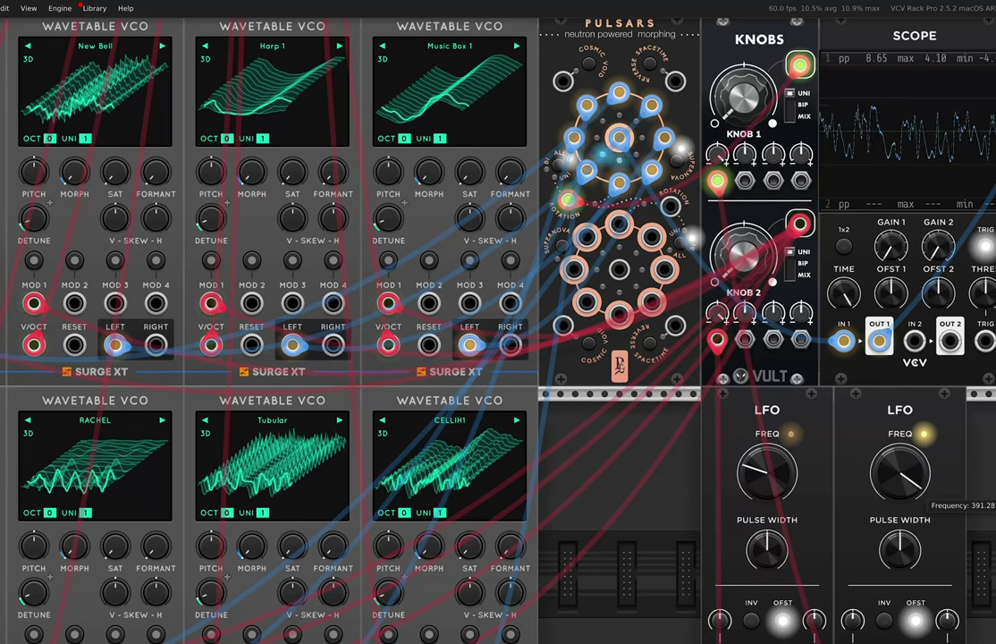
mouse_move(898, 469)
mouse_down()
mouse_move(898, 487)
mouse_move(898, 476)
mouse_up()
mouse_move(766, 469)
mouse_down()
mouse_move(766, 443)
mouse_move(766, 463)
mouse_up()
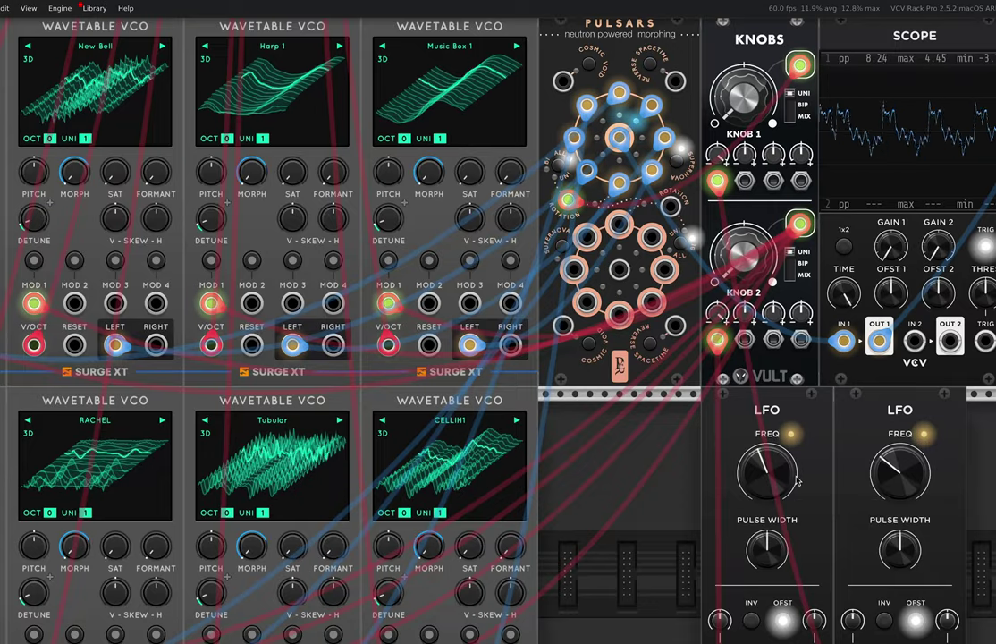
Zoom out and scroll over to the VCO, Bogaudio LFO and second Pulsars example.
scroll(796, 462, down, 3)
scroll(796, 462, down, 2)
scroll(796, 462, up, 8)
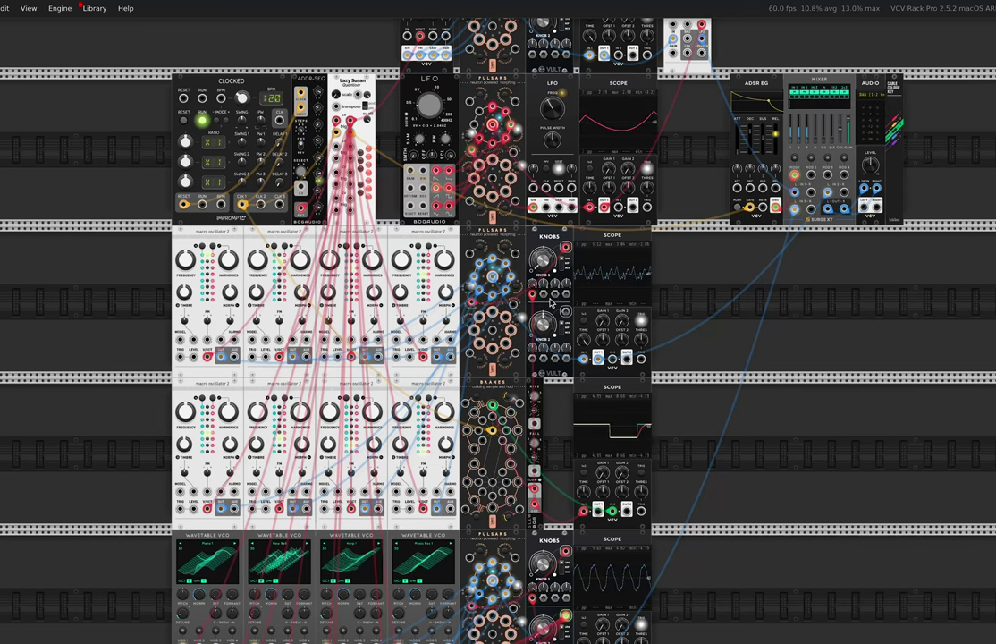
scroll(486, 287, up, 5)
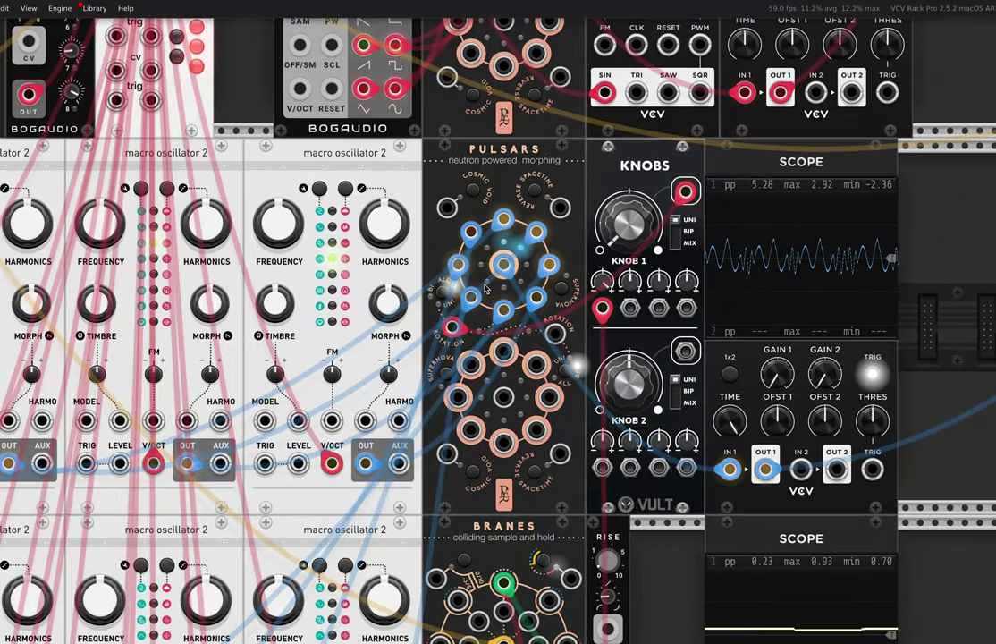
scroll(491, 277, up, 8)
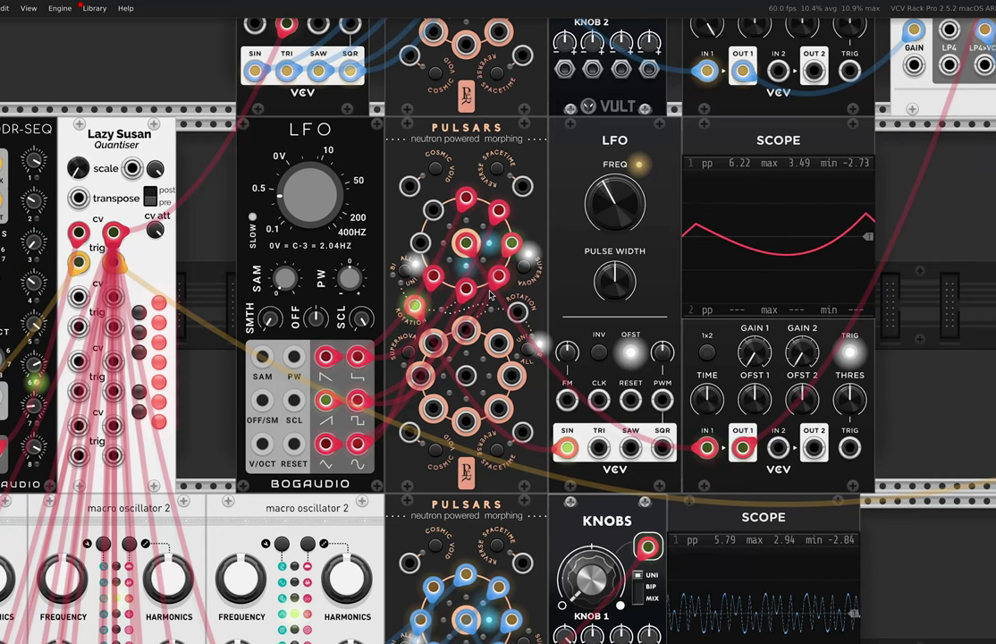
scroll(489, 296, up, 2)
scroll(490, 296, up, 1)
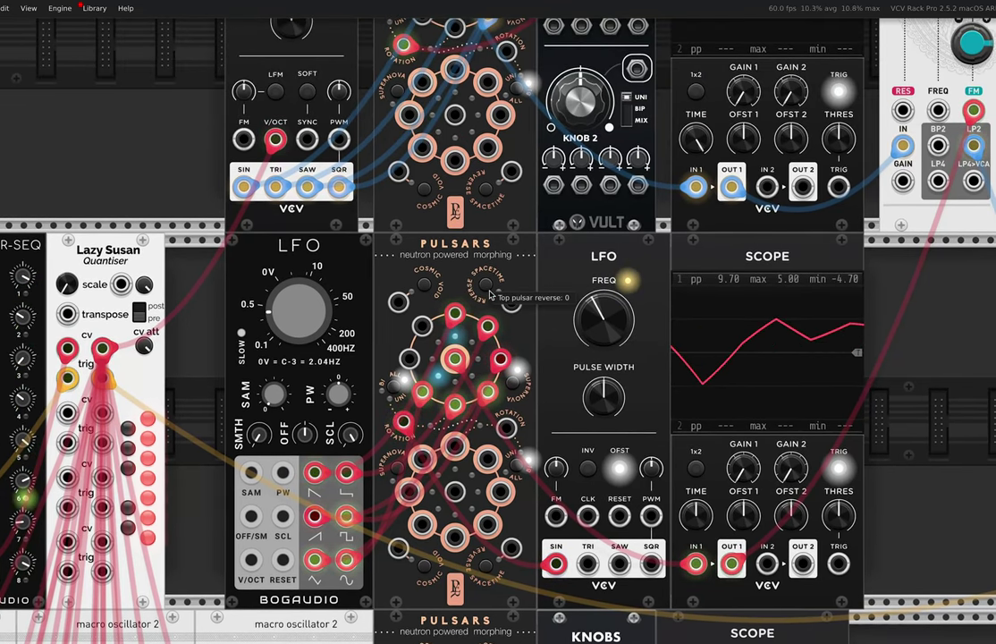
scroll(490, 296, up, 3)
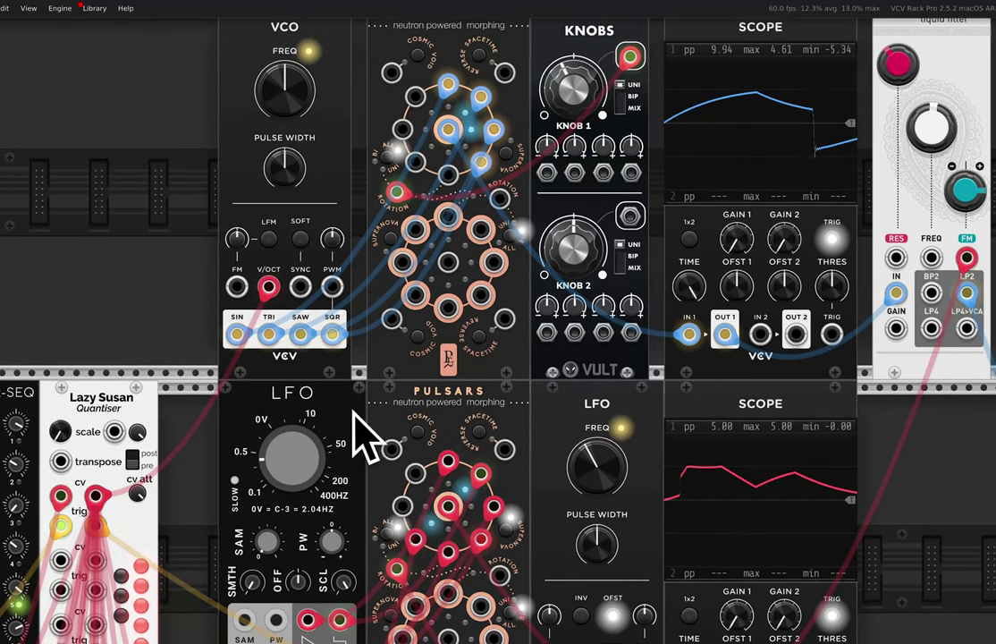